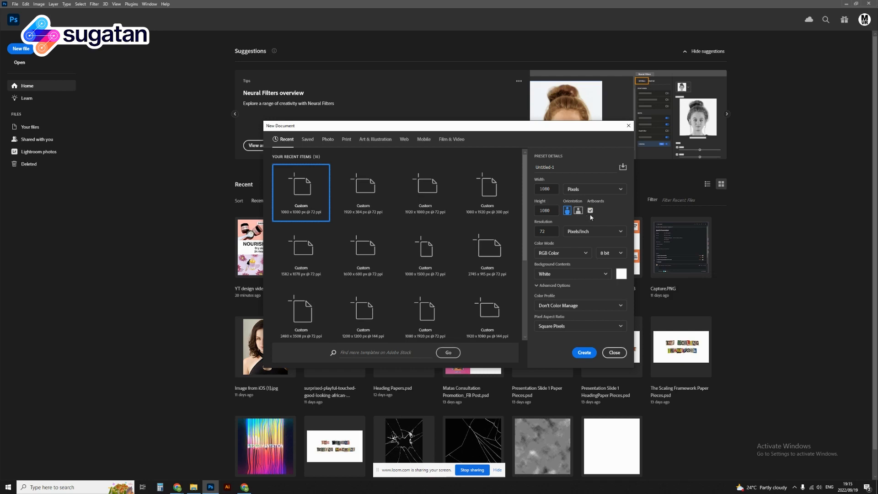
Create a 1080 × 1080 px document at 72 ppi in RGB color with an artboard and white background.
key(Return)
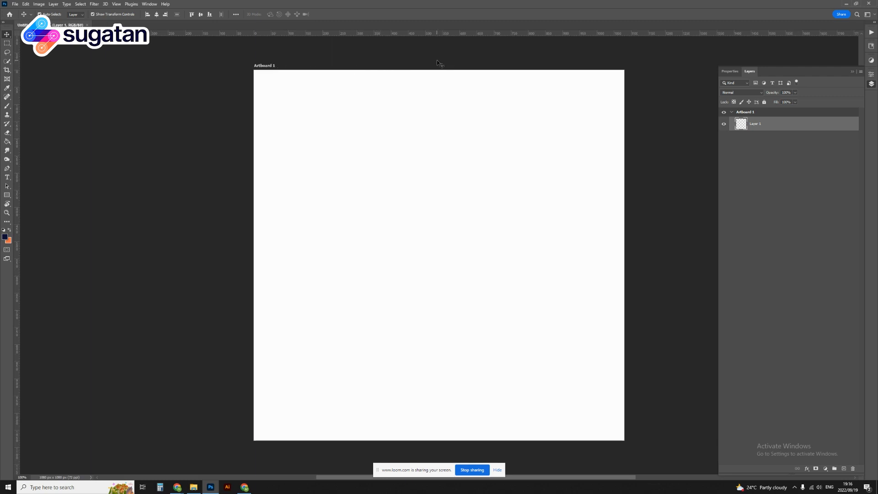
key(F7)
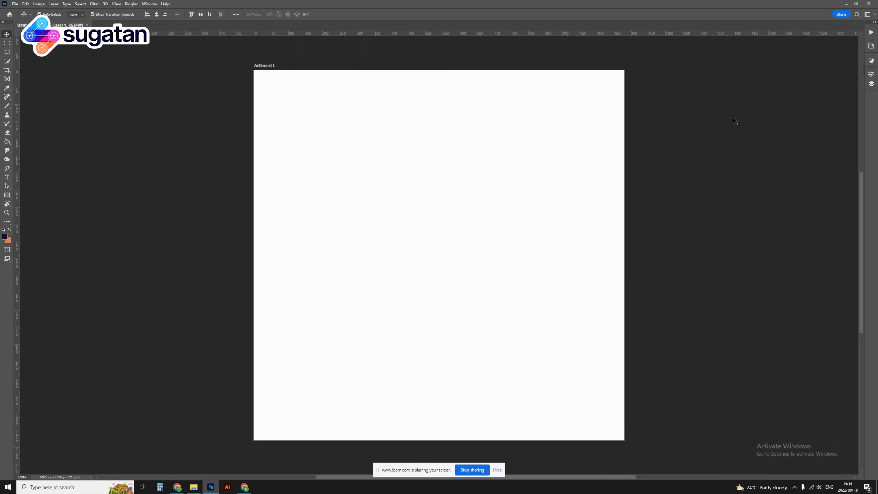
Place Image 1, Image 2, Image 3 and Image 4 from the YT TEST library onto the artboard.
click(871, 46)
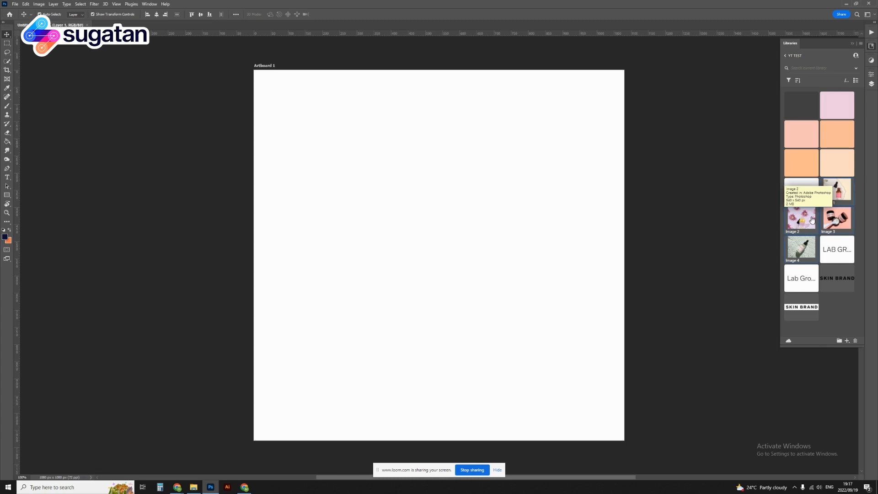
drag(813, 220, 418, 256)
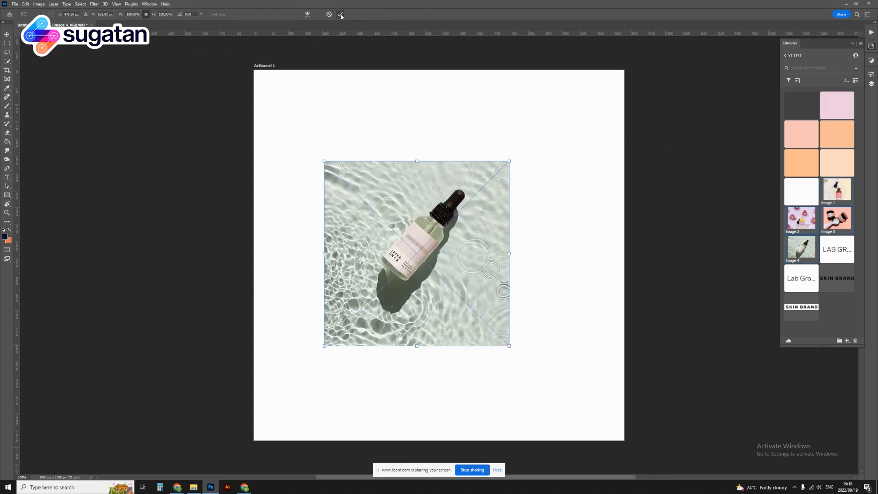
click(341, 15)
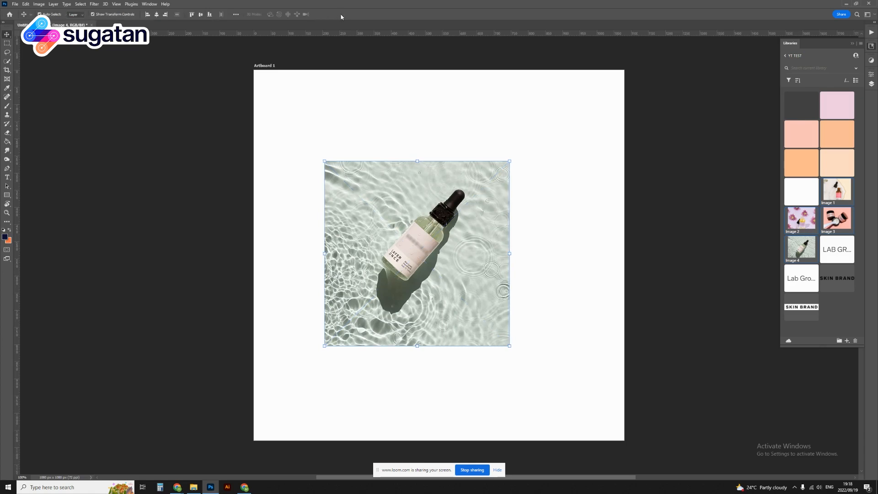
Align the green bottle image to the artboard's top-left corner and the pink jars image to its top-right corner.
click(148, 14)
click(192, 14)
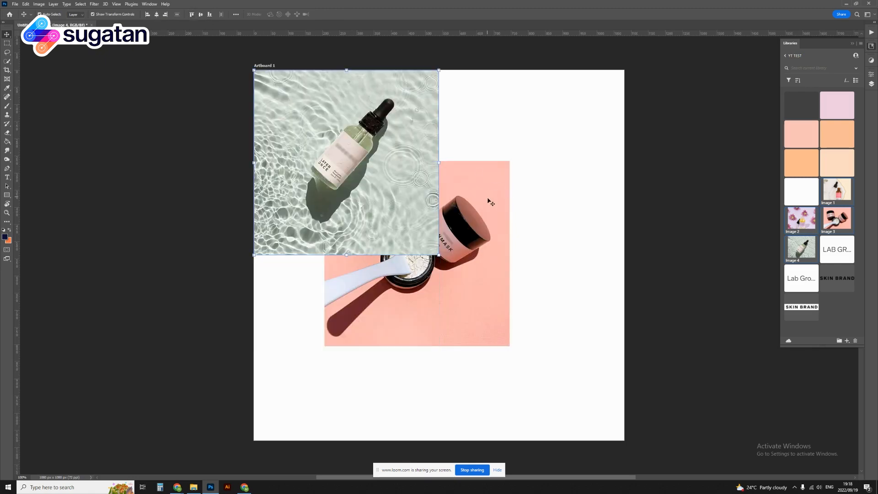
click(491, 203)
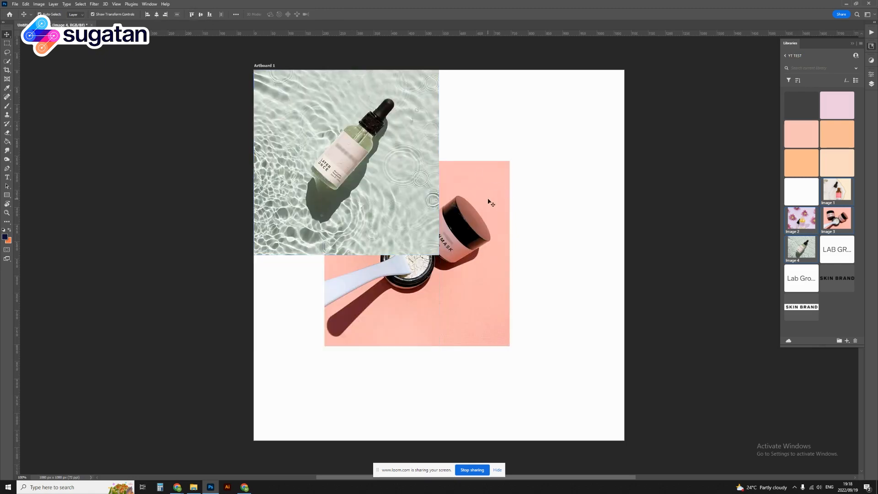
click(191, 14)
click(165, 14)
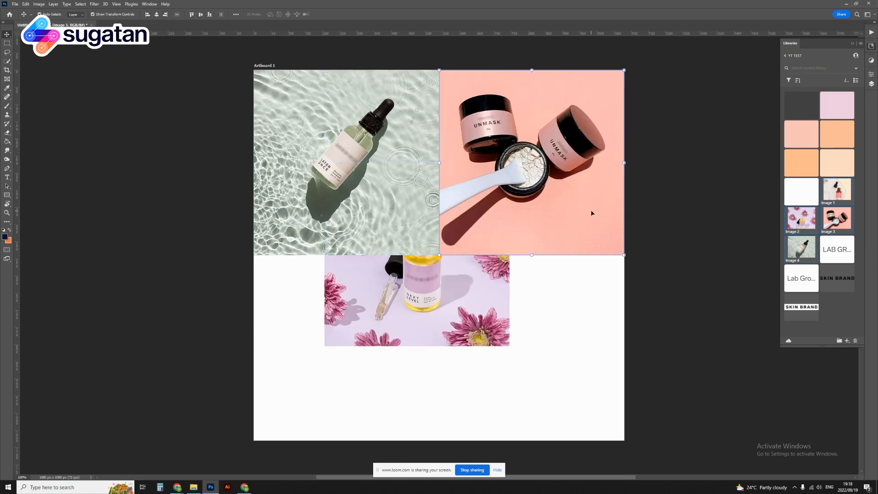
Align the purple flower image to the artboard's bottom-right corner and the rose serum image to its bottom-left corner.
click(463, 291)
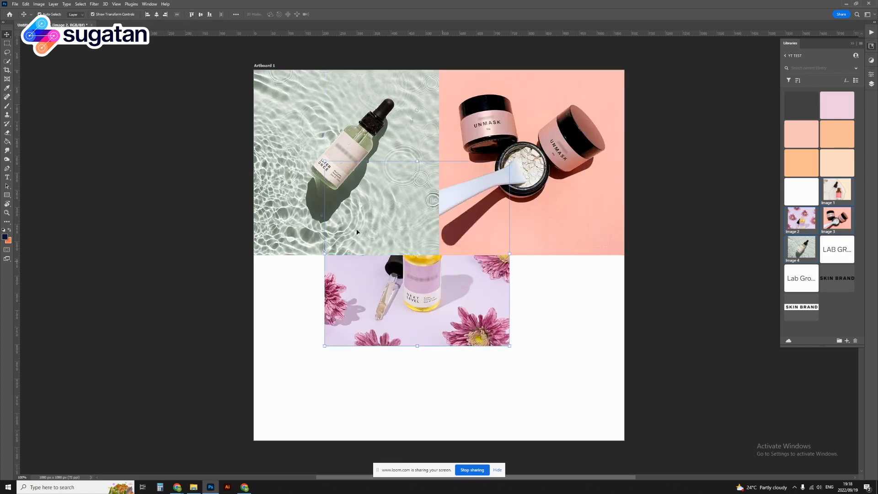
click(165, 14)
click(209, 14)
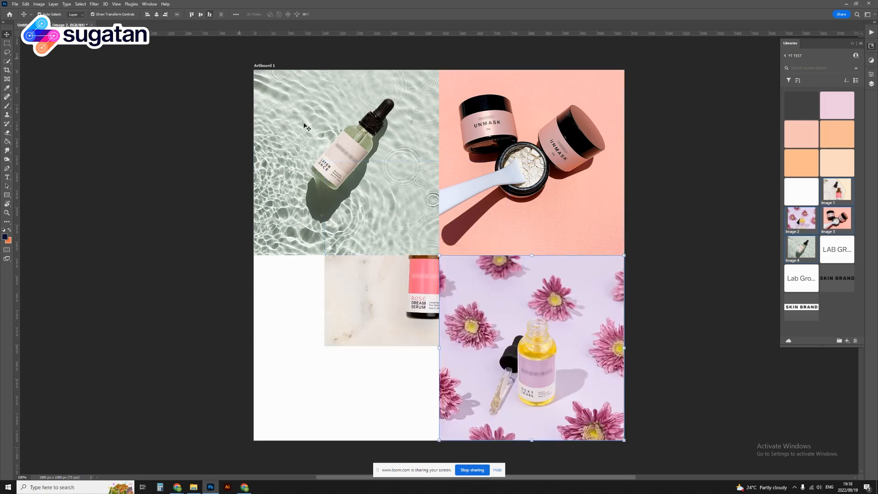
click(424, 306)
click(148, 14)
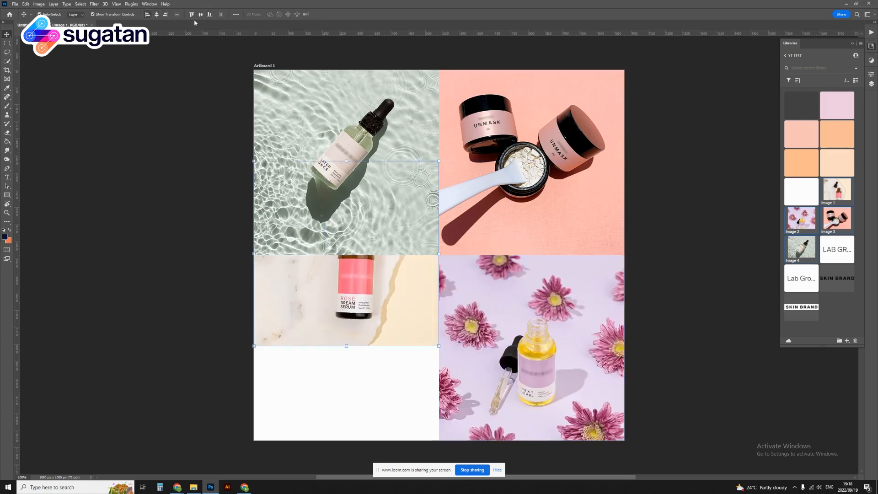
click(209, 15)
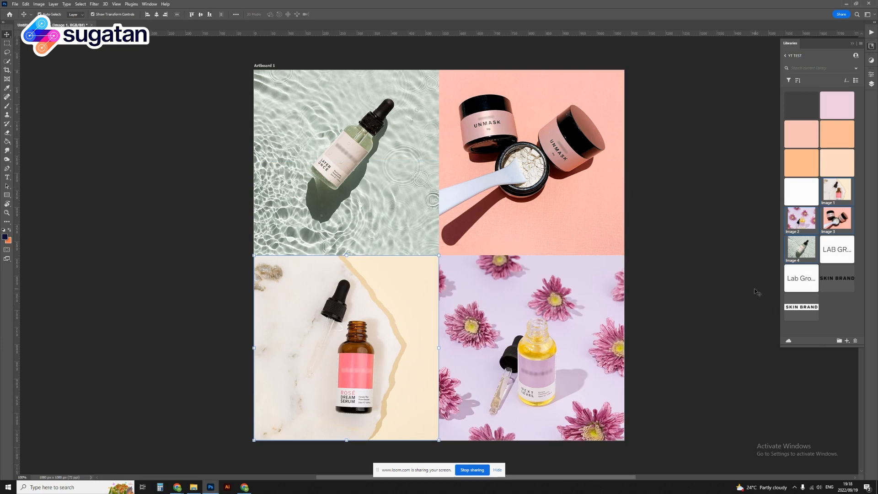
click(686, 270)
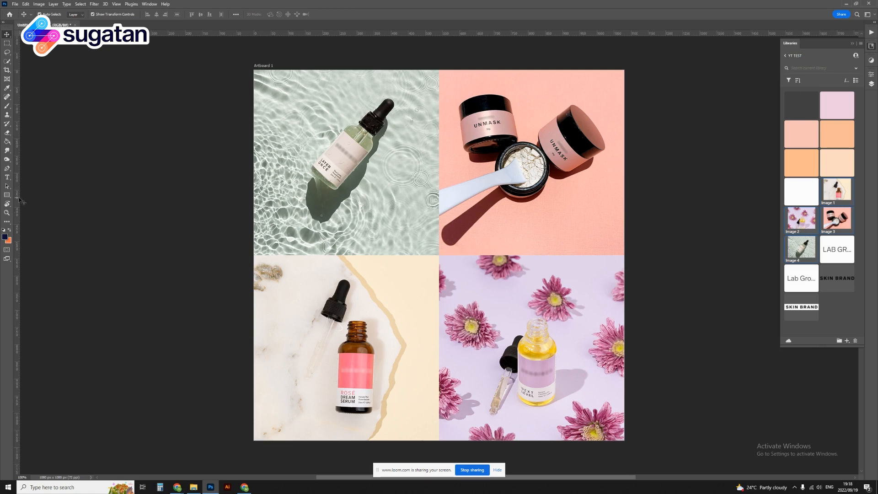
Add one vertical and one horizontal guide crossing at the artboard's center, where the four images meet.
drag(17, 200, 439, 197)
drag(501, 34, 528, 255)
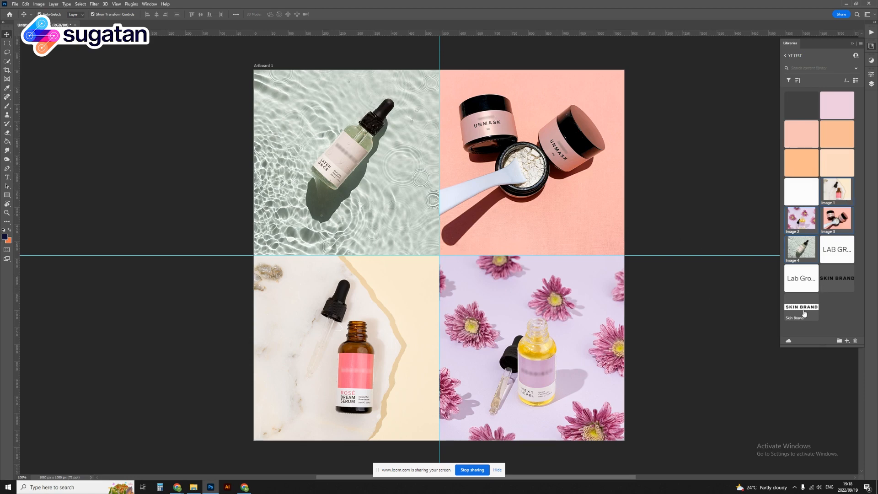
Place the Skin Brand logo with the white background from the library, centered horizontally near the artboard's top edge.
drag(805, 314, 464, 265)
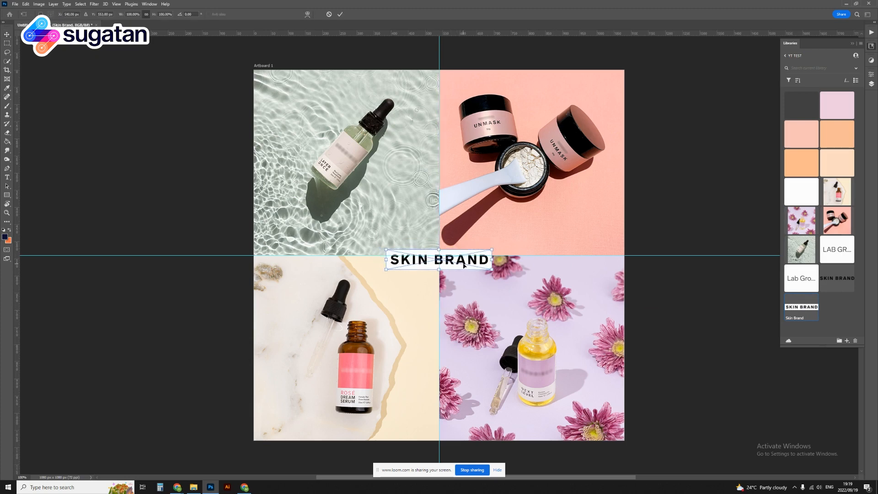
drag(464, 264, 477, 105)
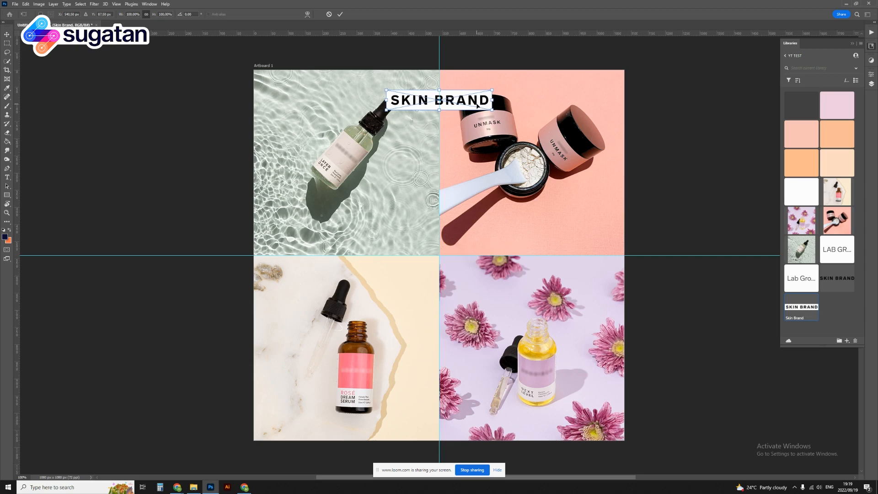
key(Return)
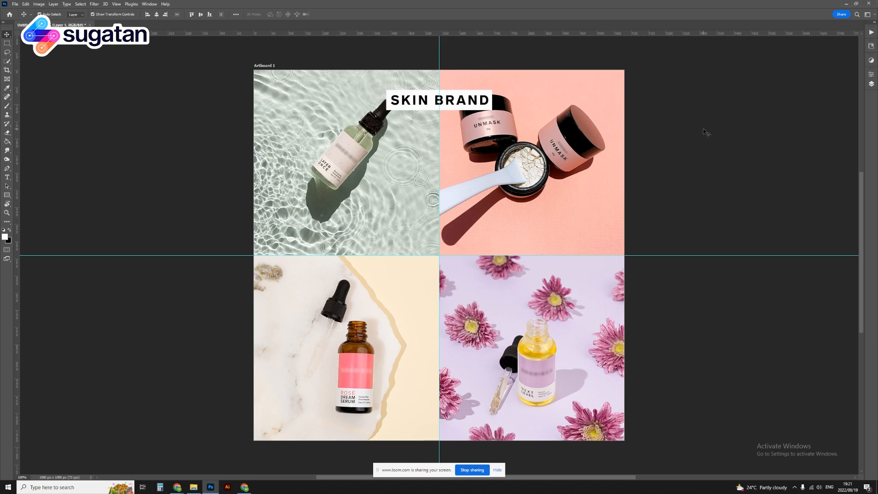
Delete the empty Layer 1 from below the image layers.
click(871, 85)
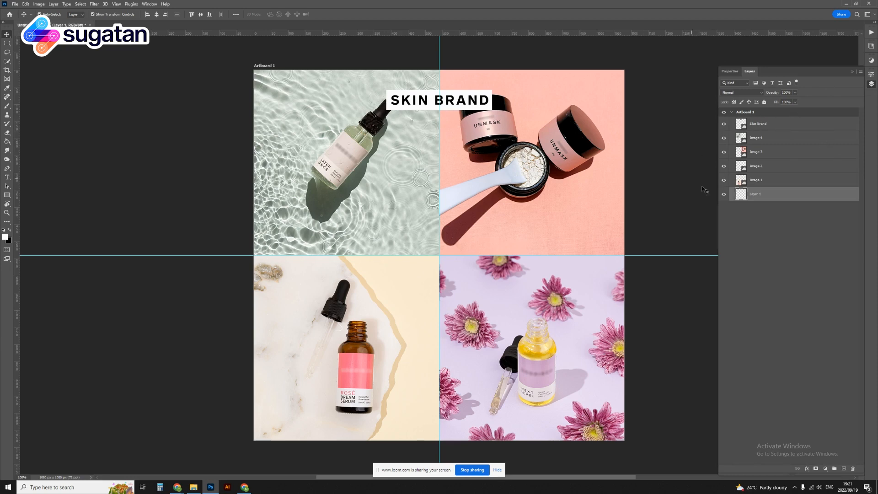
click(778, 126)
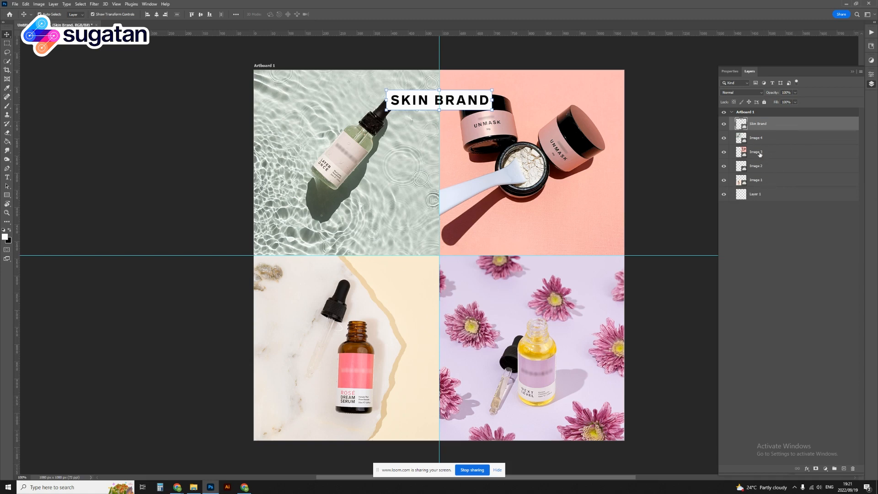
click(782, 196)
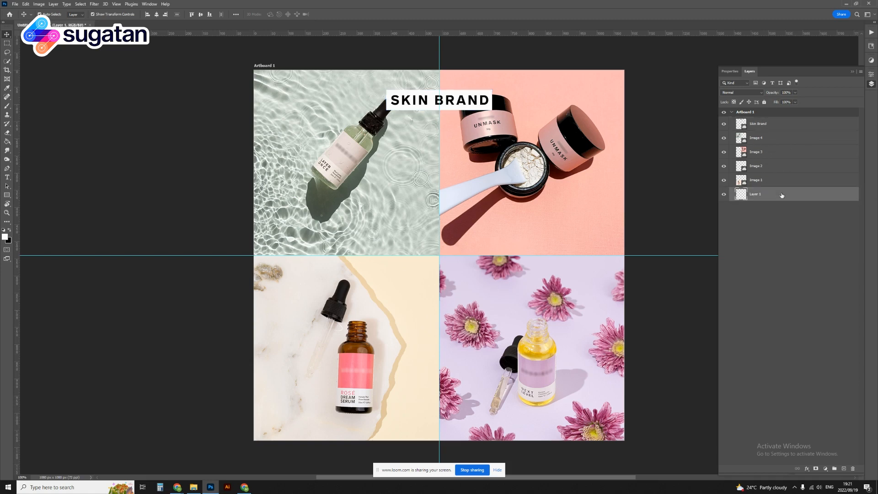
key(Delete)
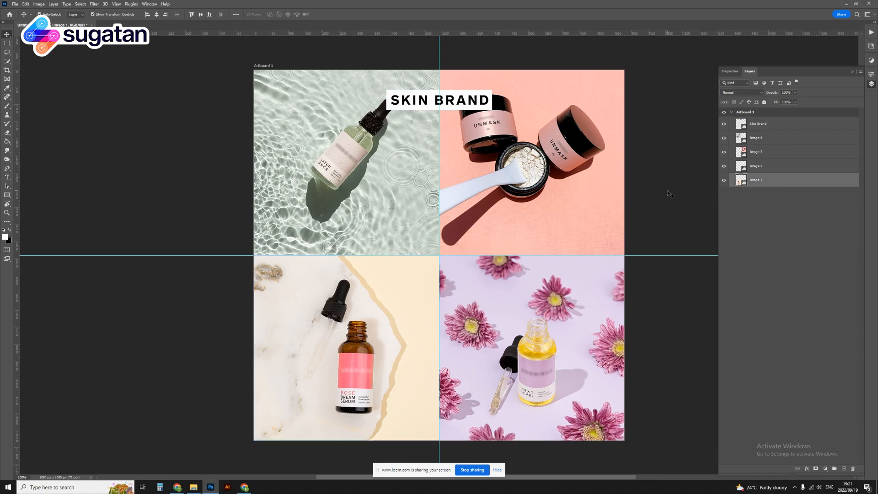
click(667, 192)
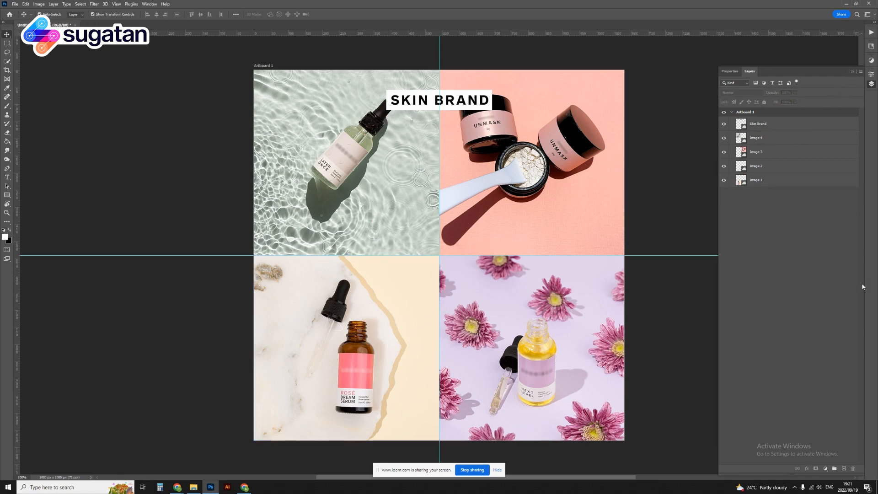
On a new layer above the logo, marquee-select a full-width band about 340 px high across the middle and fill it with white.
click(844, 469)
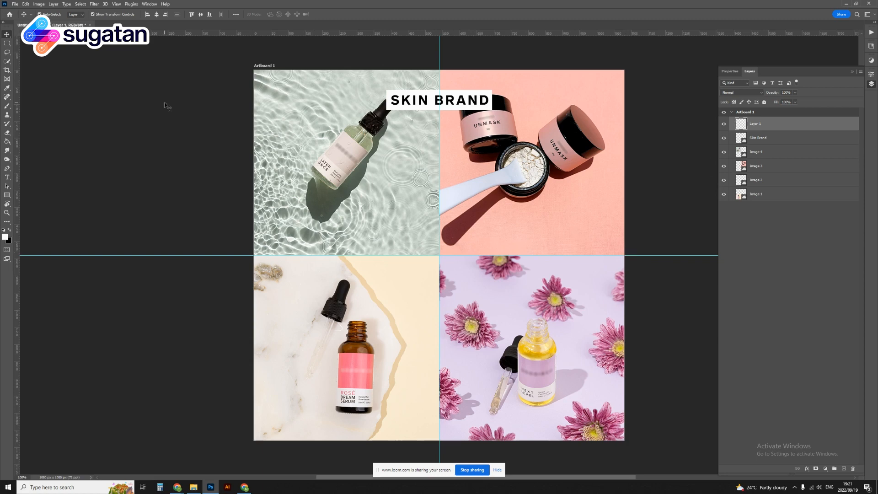
click(6, 44)
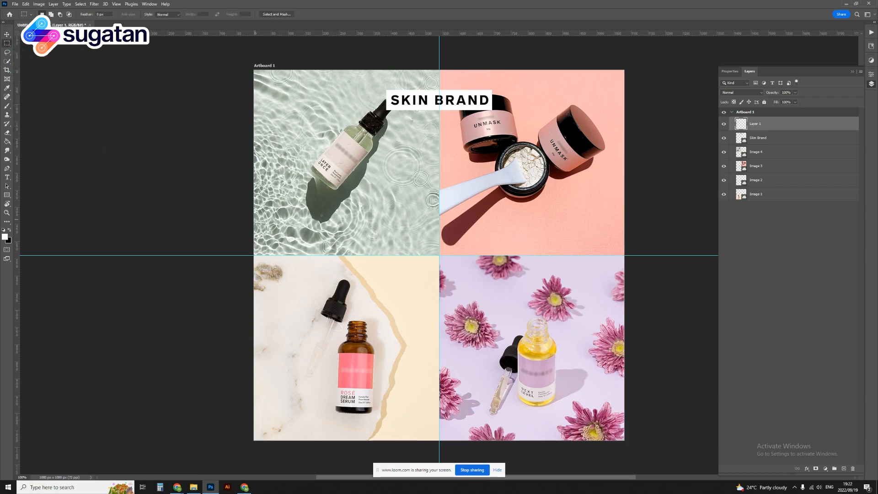
drag(245, 198, 701, 315)
click(5, 236)
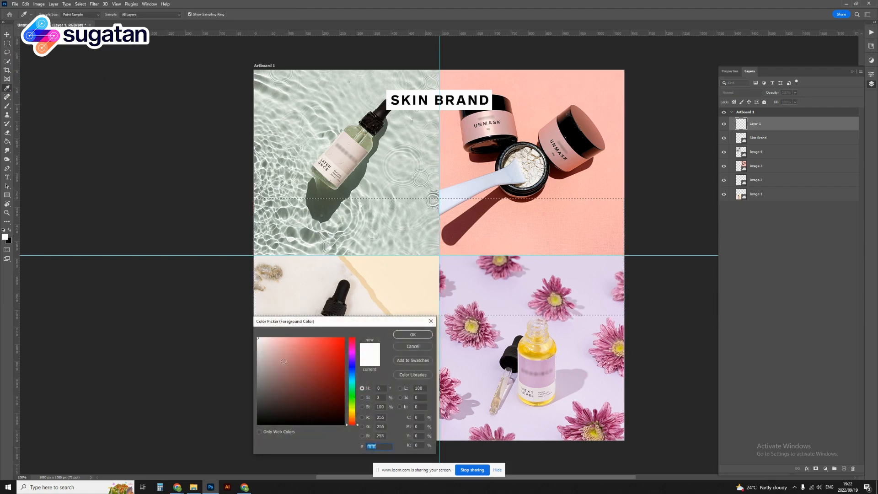
click(405, 334)
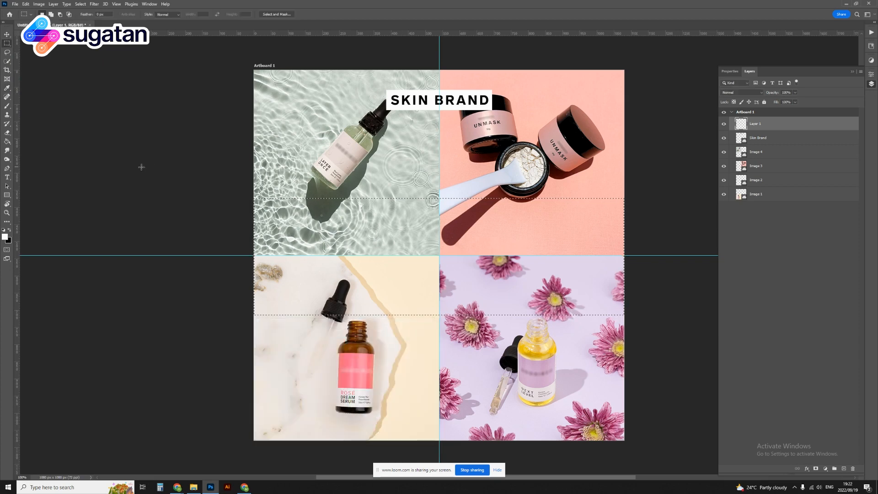
key(g)
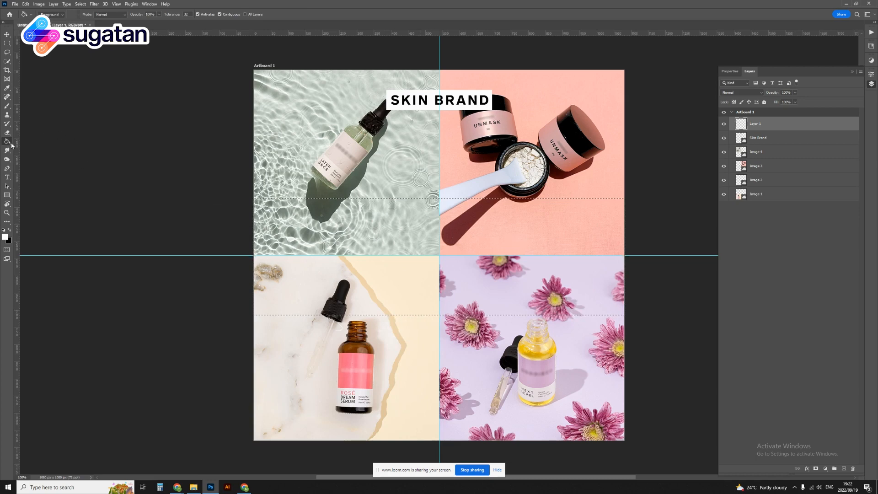
click(512, 252)
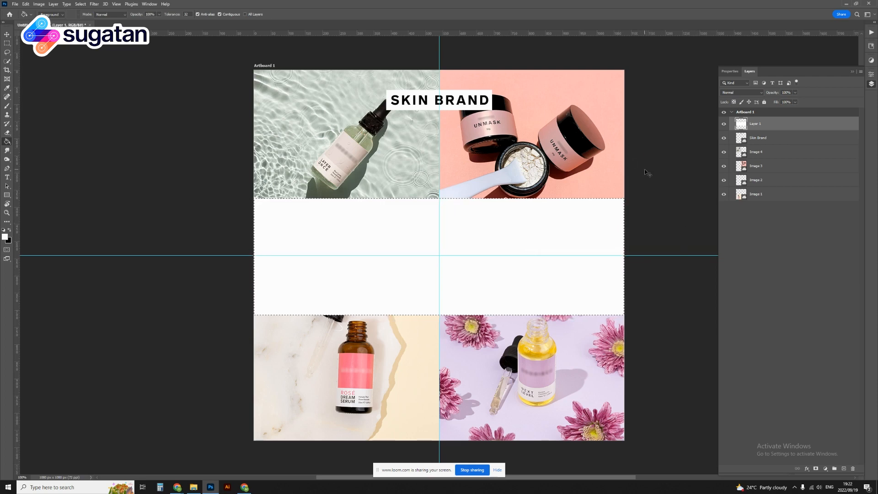
key(ctrl+d)
key(v)
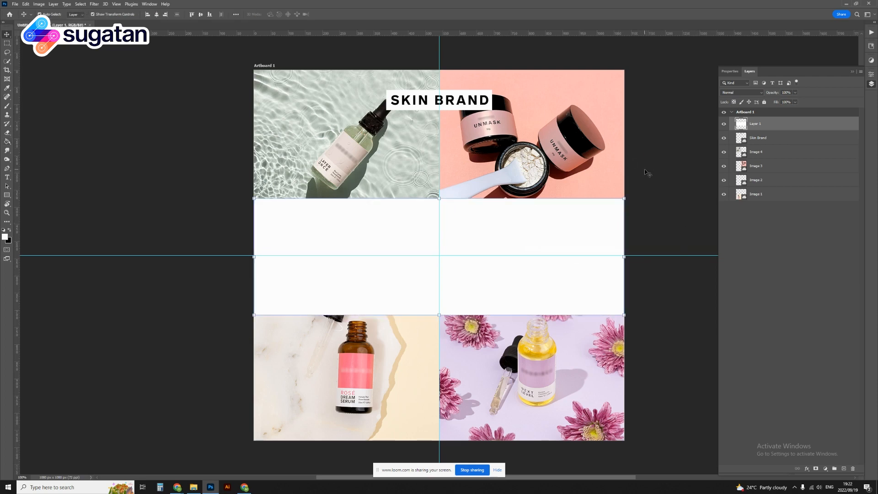
Set the white band's height to 280 px.
click(676, 200)
click(549, 220)
click(870, 75)
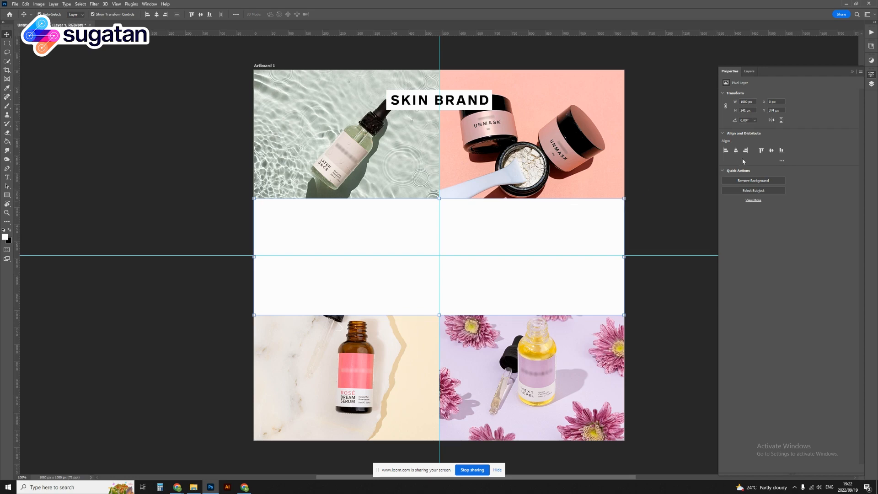
double_click(742, 110)
key(BackSpace)
key(Return)
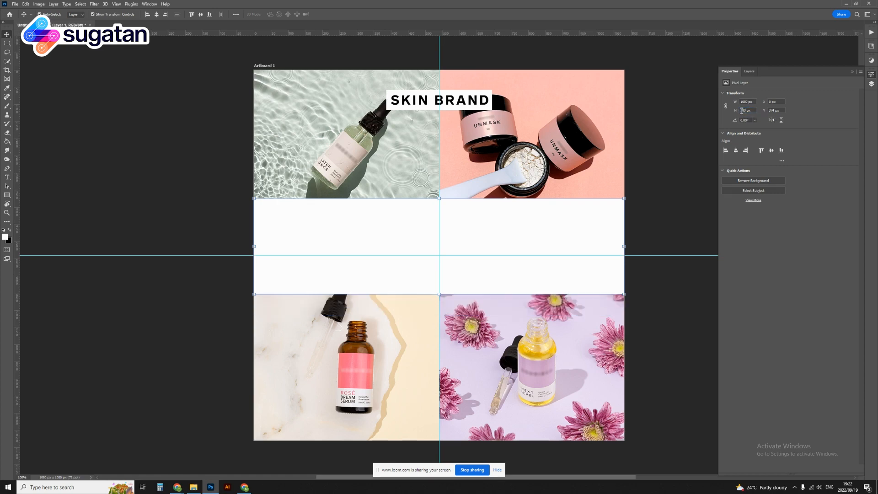
Center the white band vertically on the artboard.
click(672, 187)
click(573, 224)
click(200, 14)
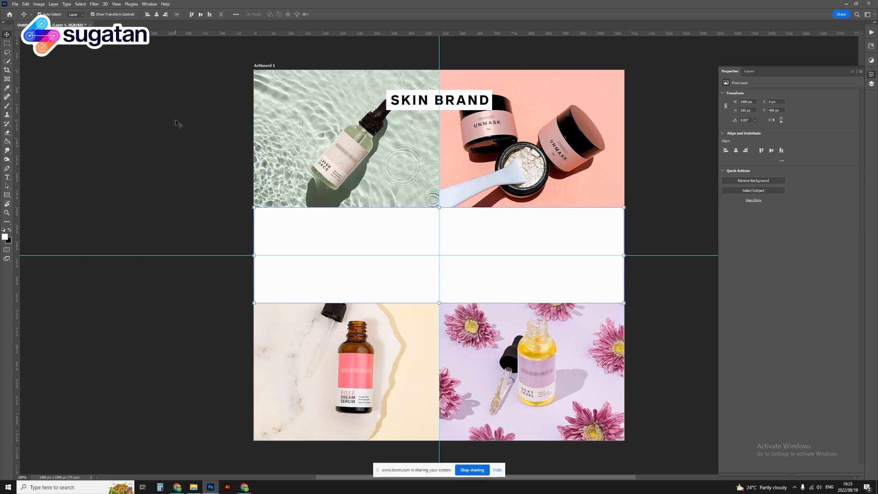
click(150, 178)
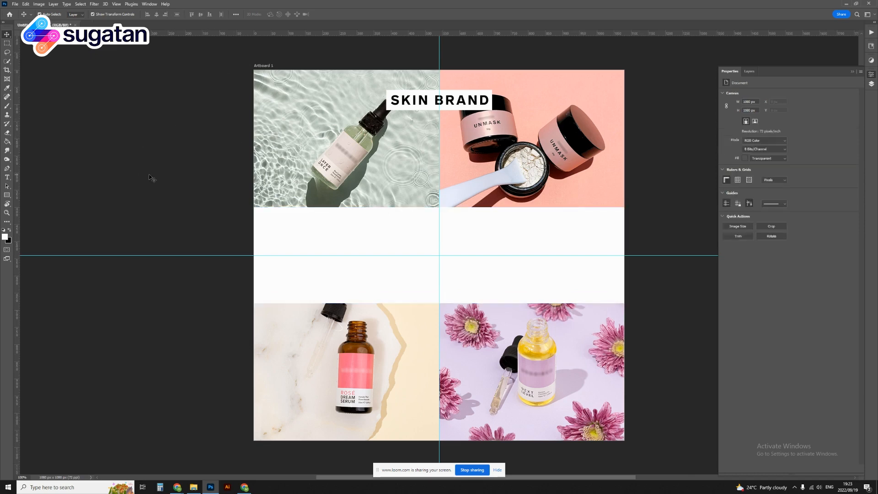
click(852, 72)
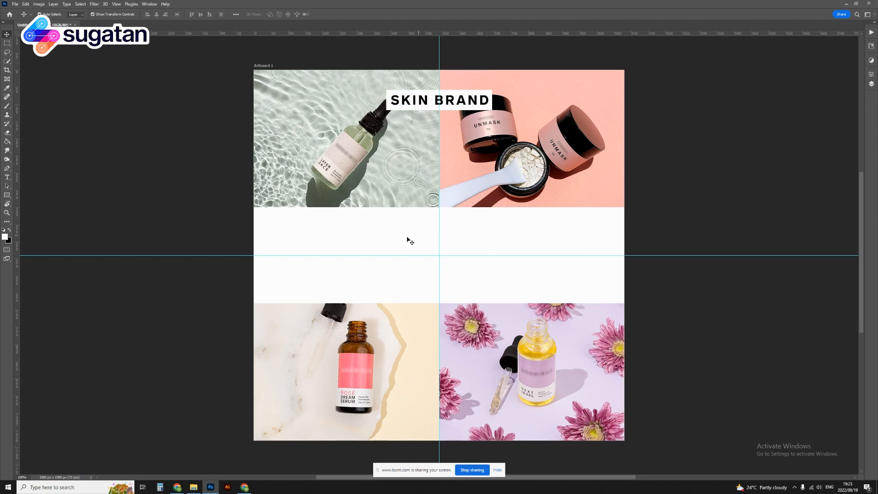
Add a paragraph text box with placeholder text in the upper half of the white band and set its text color to 000000.
key(t)
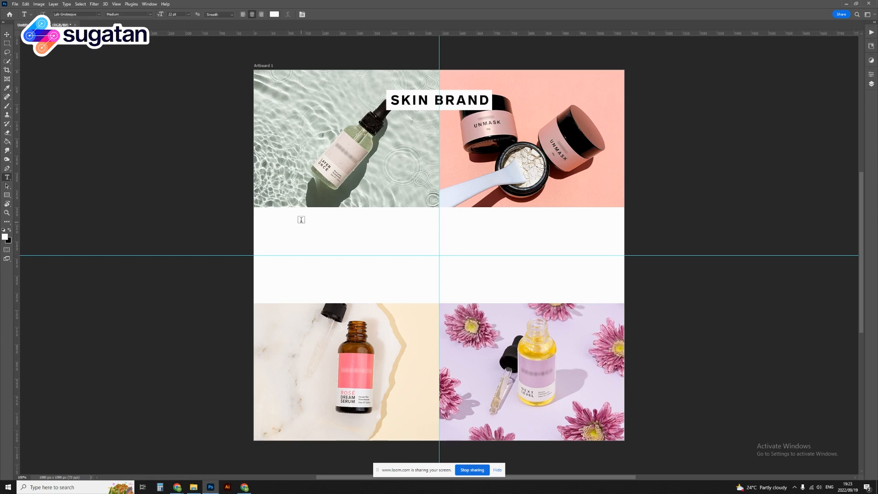
drag(302, 215, 561, 254)
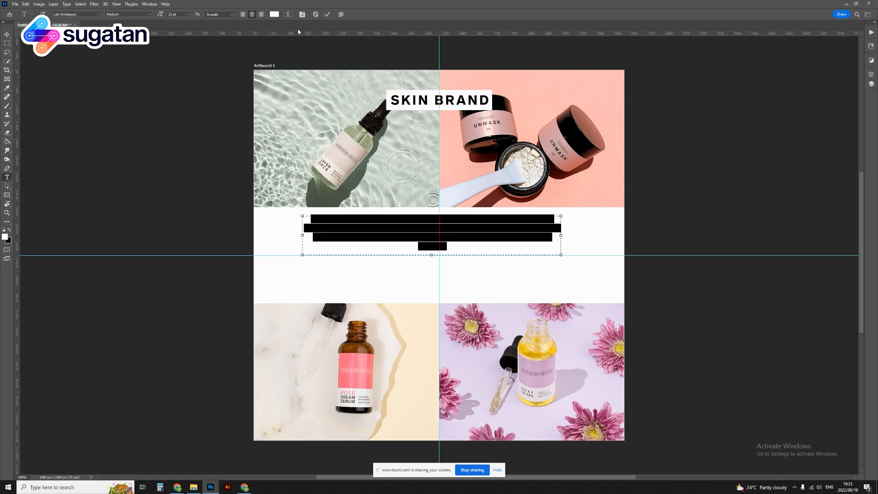
click(274, 14)
text(000000)
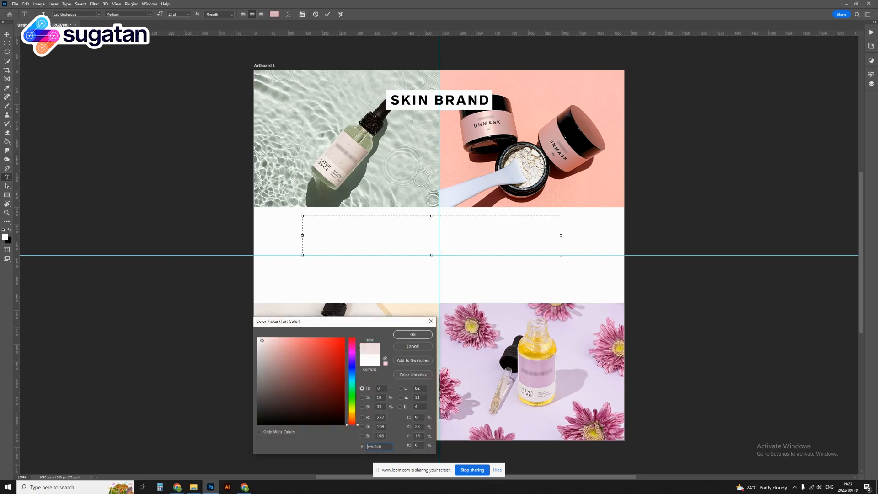
click(413, 335)
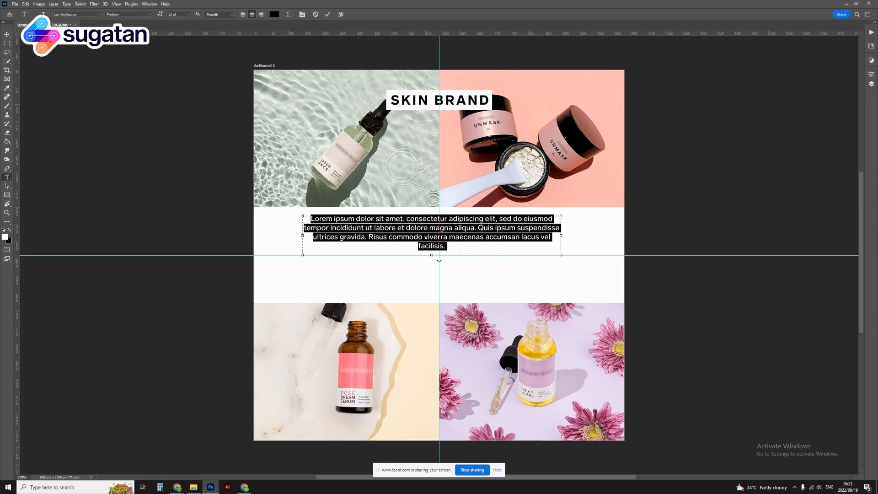
click(736, 196)
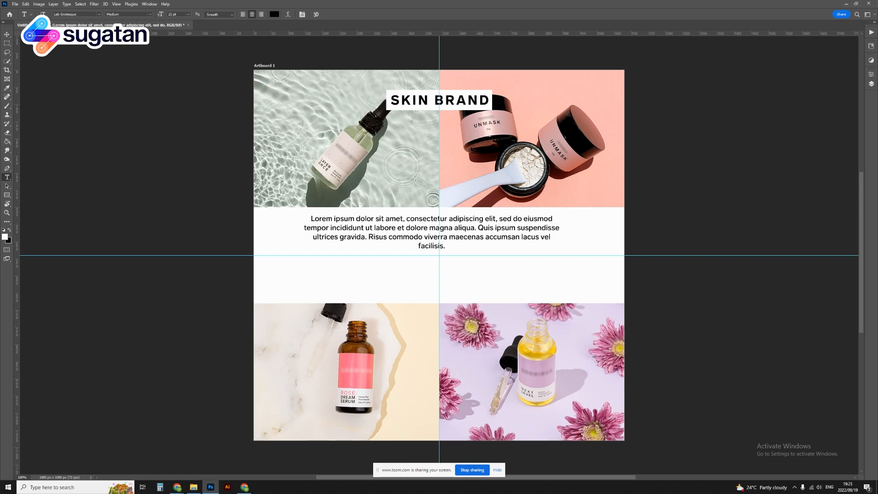
Replace the placeholder text with "NOURISHING PLUS" and center its text box horizontally on the artboard.
key(alt+Tab)
click(455, 240)
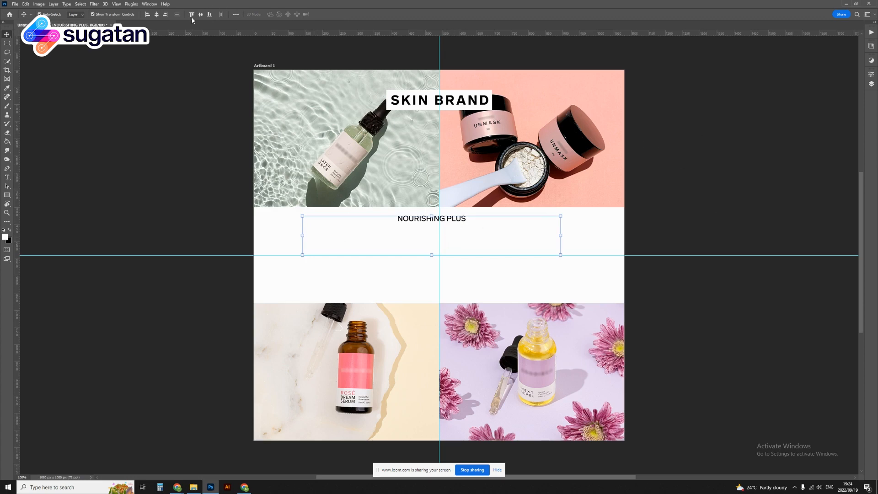
click(157, 15)
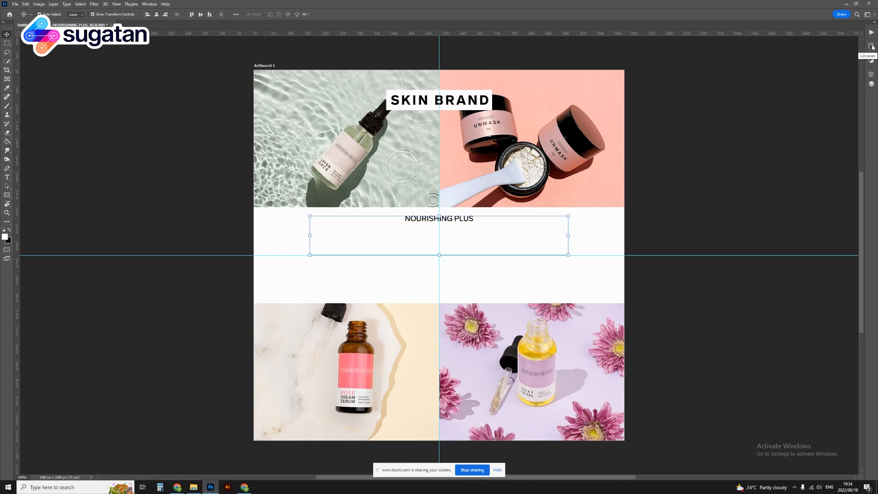
Apply the library color #414141 and the Lab Grotesque Black character style to the "NOURISHING PLUS" heading.
click(870, 60)
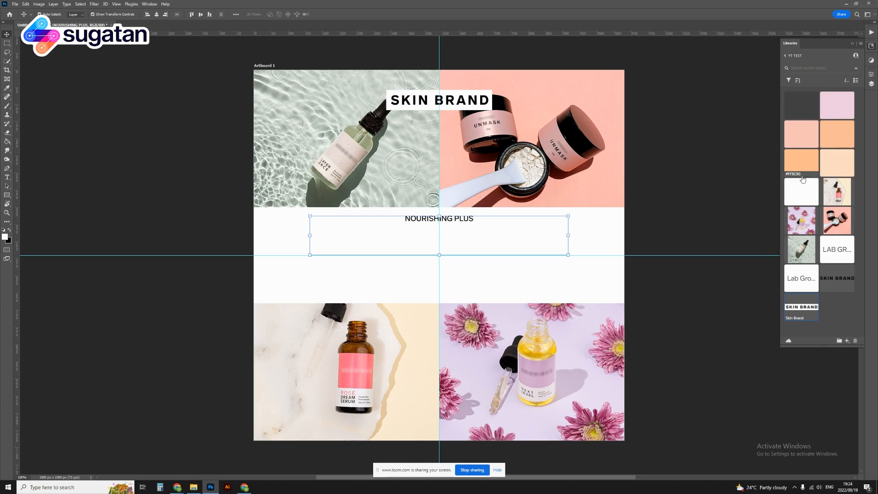
click(802, 110)
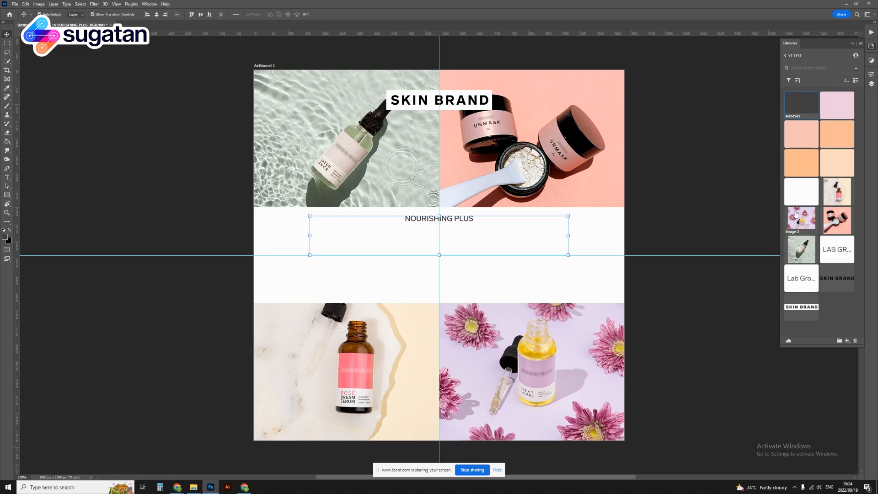
click(836, 250)
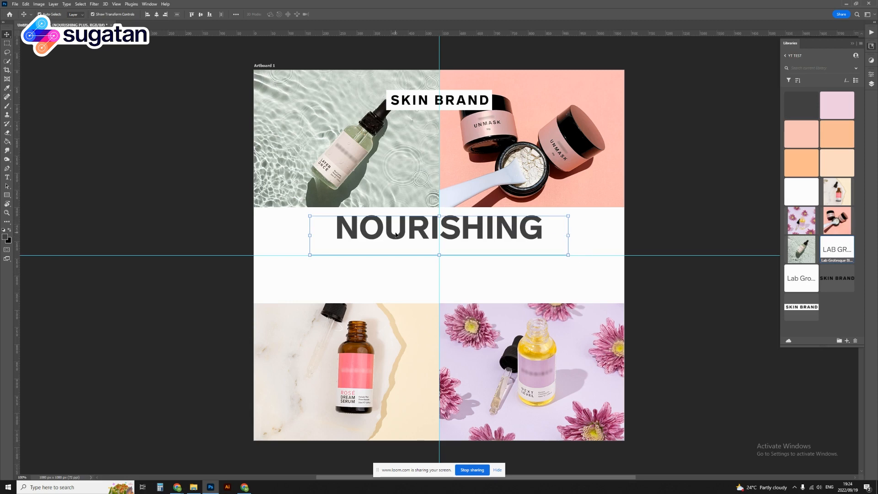
Widen the heading's text box until "NOURISHING PLUS" fits on one line, and center it horizontally on the artboard.
double_click(532, 239)
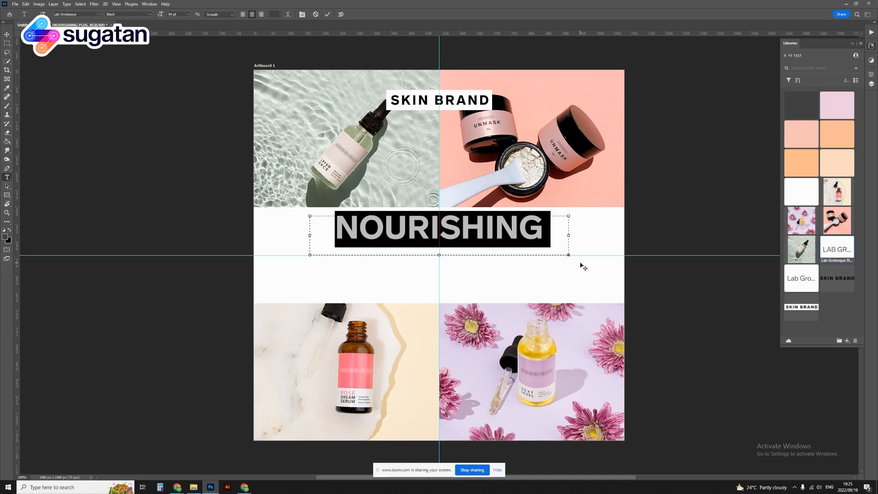
drag(572, 236, 602, 247)
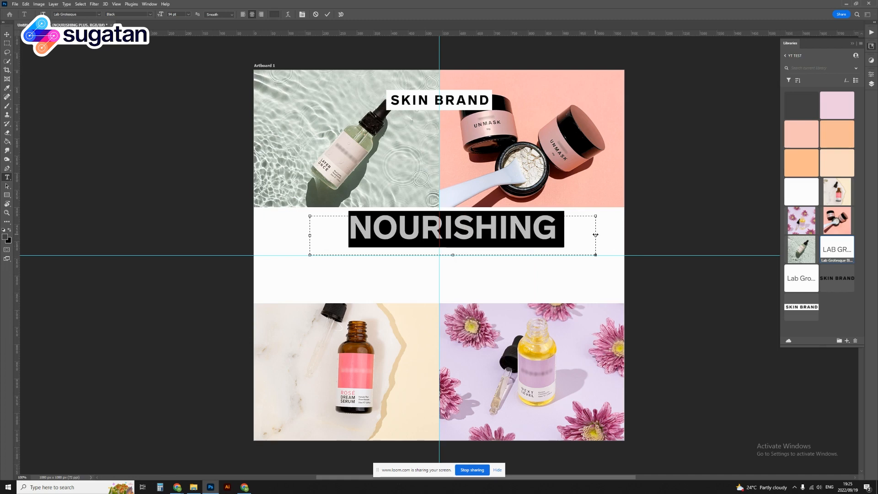
drag(595, 236, 622, 238)
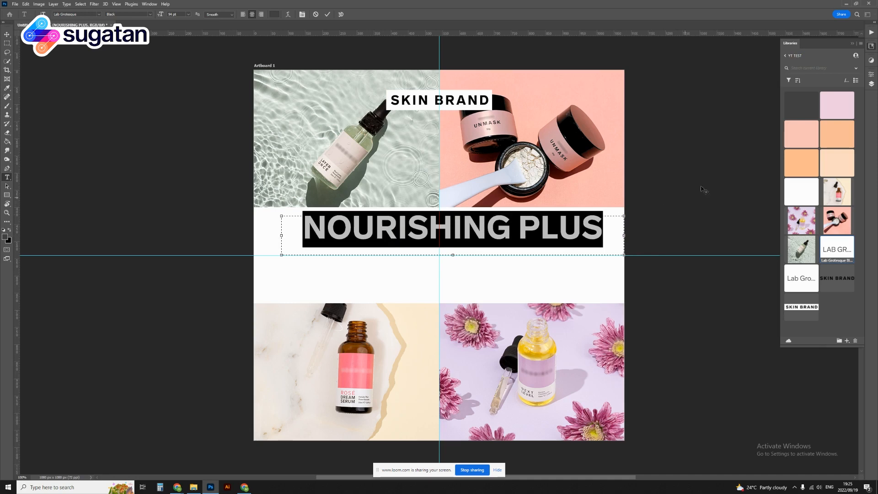
click(706, 136)
key(v)
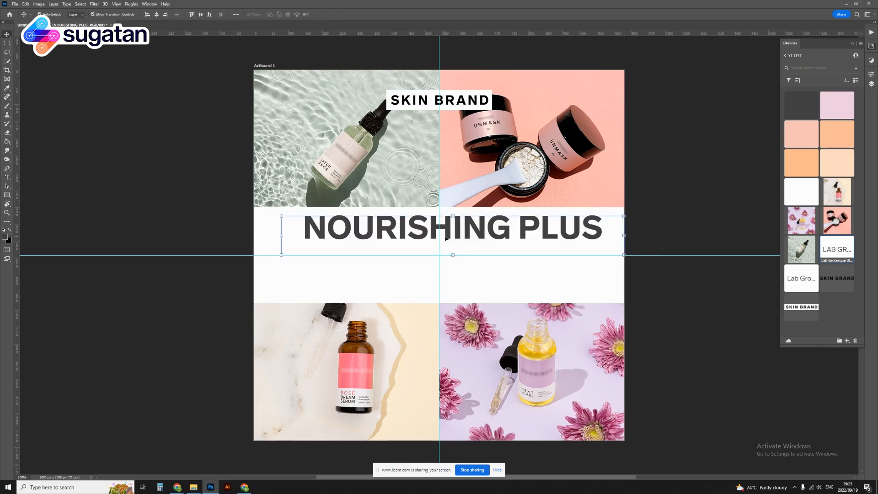
click(158, 15)
click(213, 184)
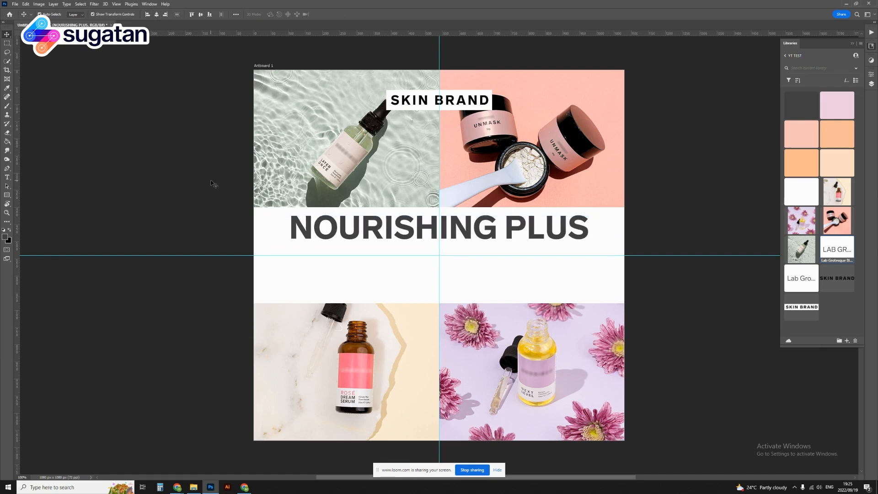
click(421, 223)
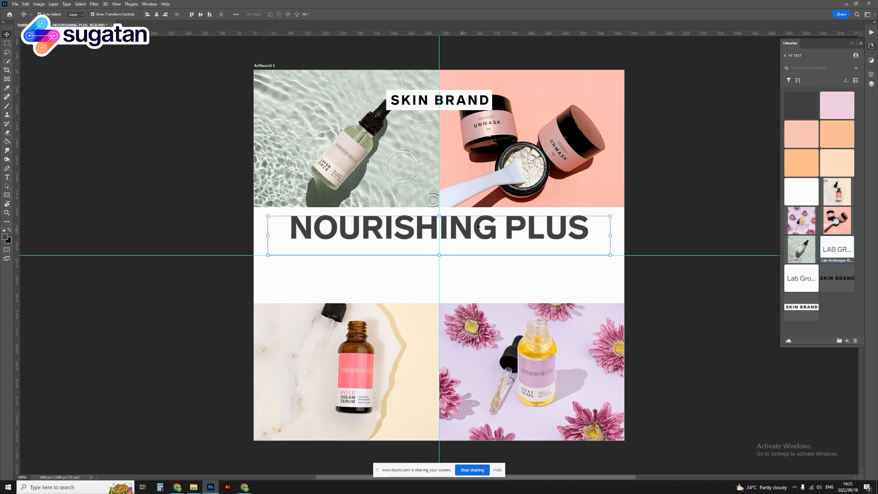
click(847, 341)
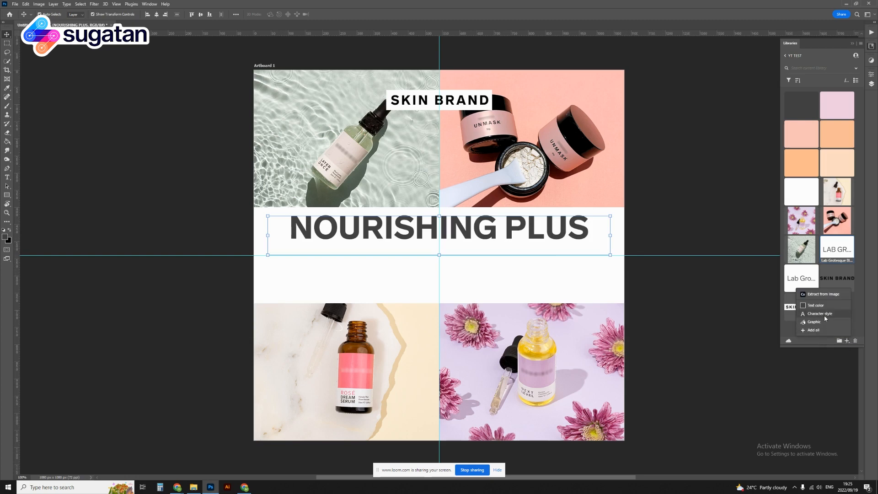
click(705, 221)
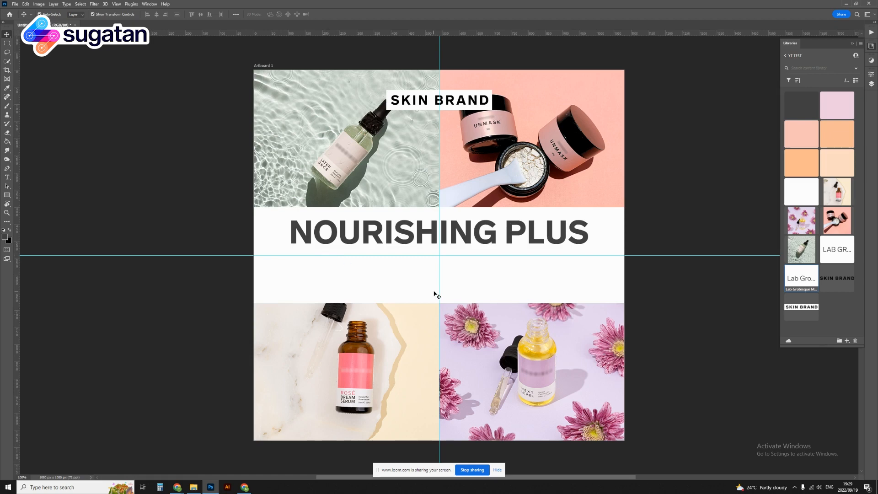
Add a placeholder text box below the heading in the white band and apply the Lab Grotesque Medium character style from the library.
key(t)
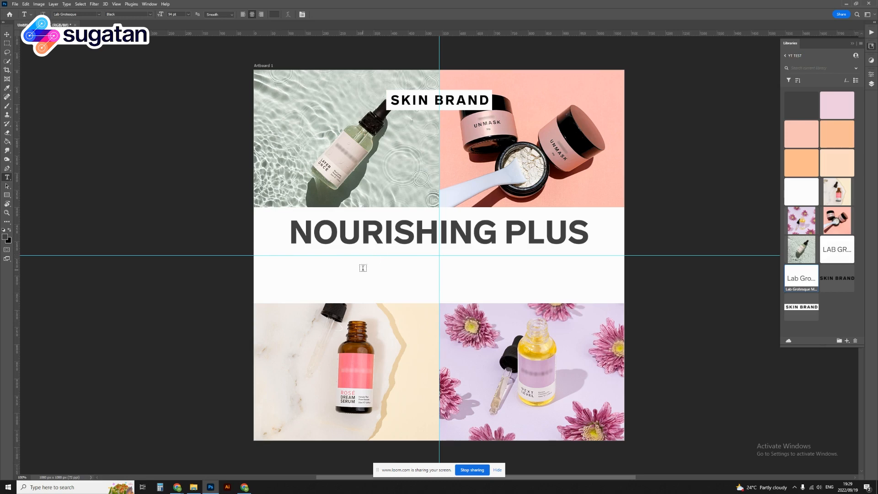
drag(337, 256, 540, 294)
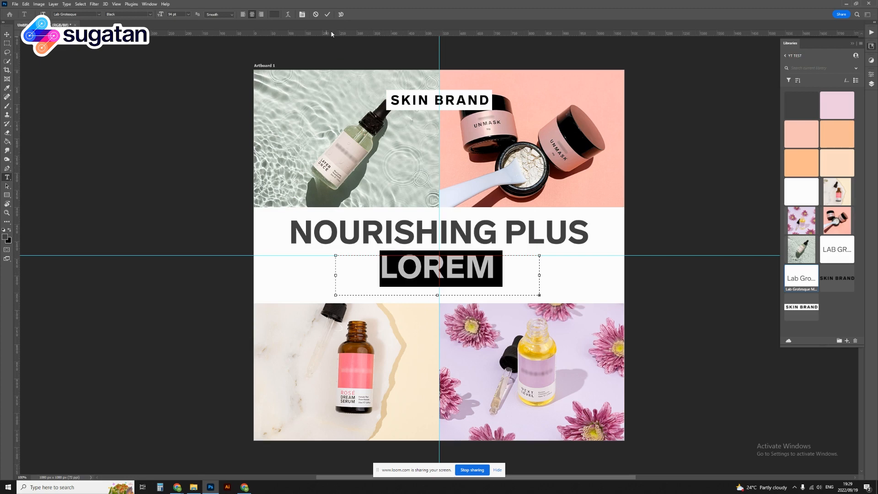
click(328, 15)
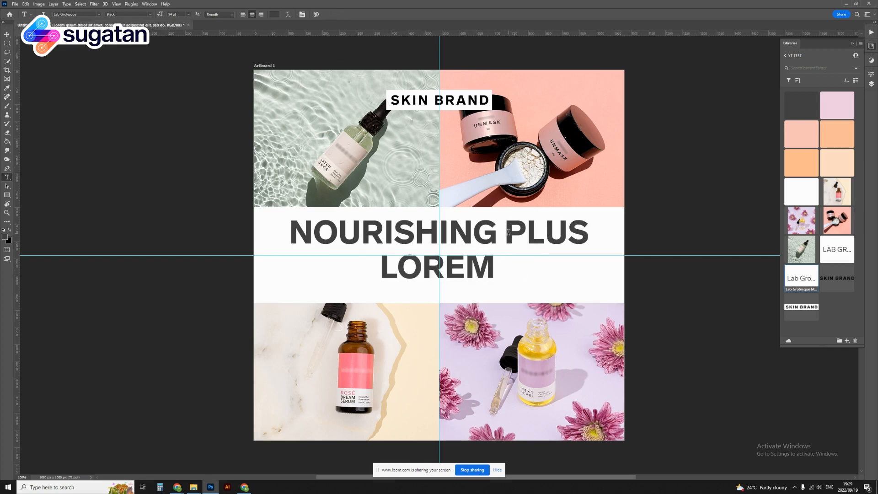
key(v)
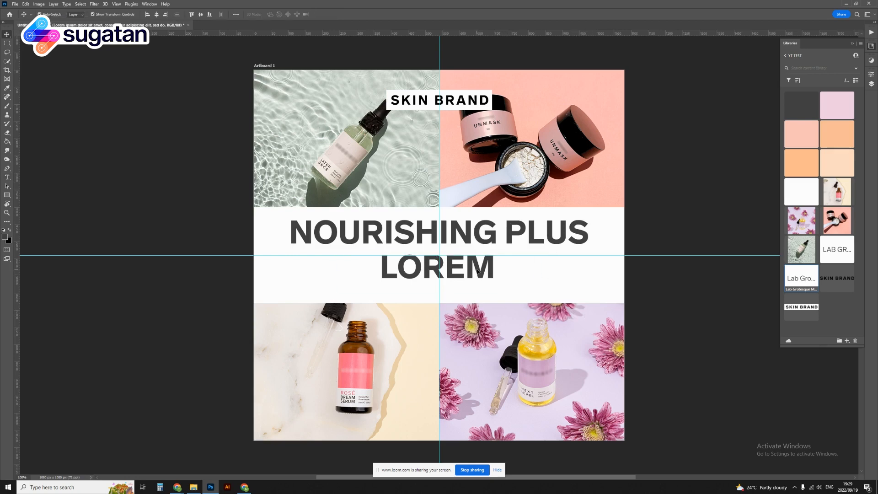
click(478, 271)
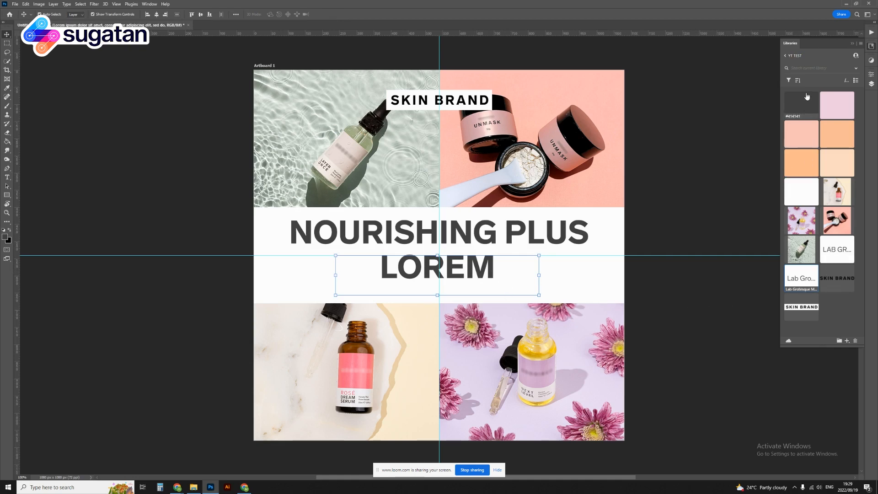
click(803, 280)
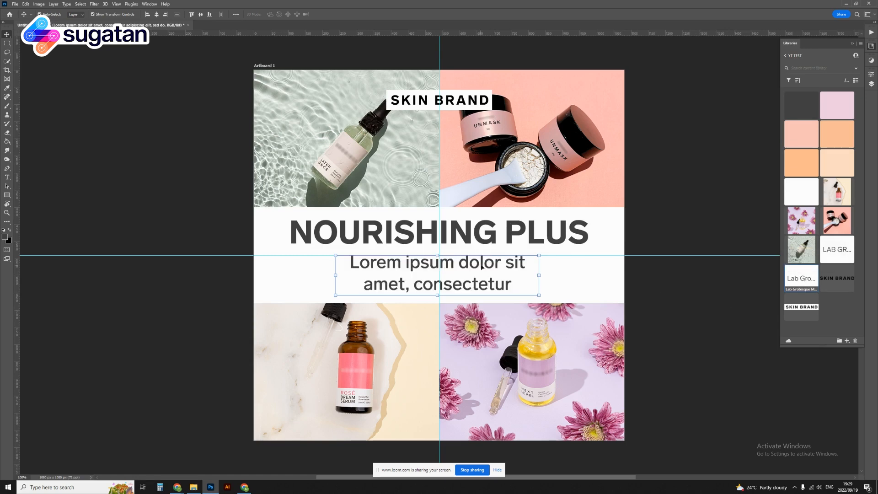
Replace the placeholder text below the heading with "Dry skin rescue & 24-hour hydration".
double_click(496, 289)
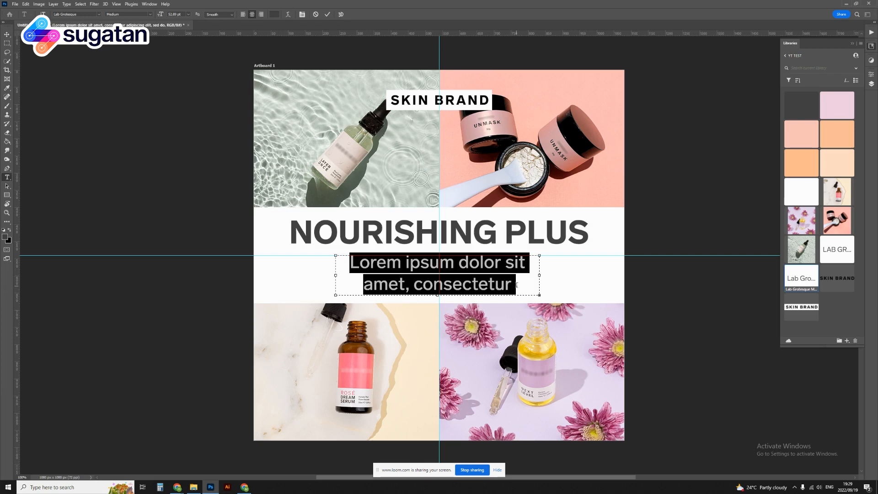
key(BackSpace)
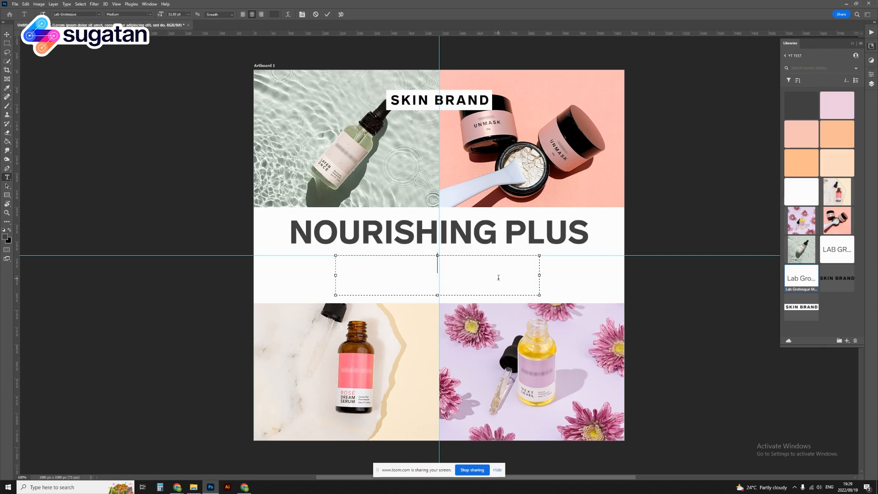
text(a)
click(692, 310)
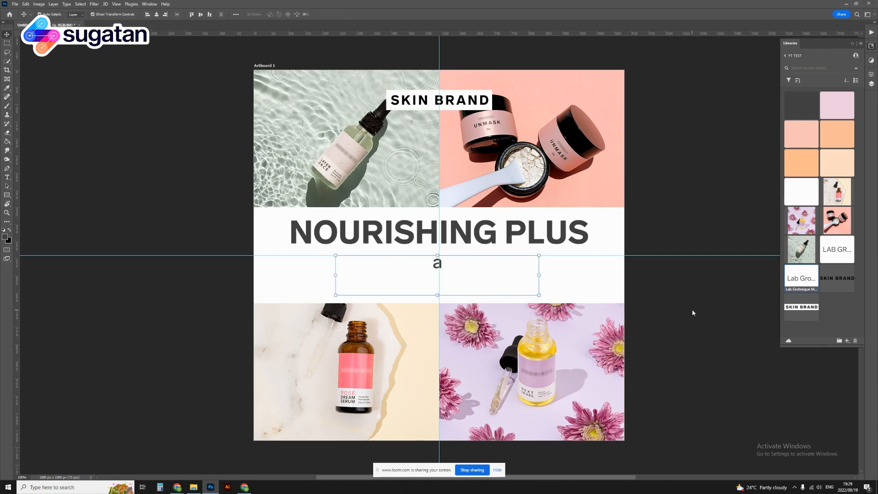
double_click(442, 264)
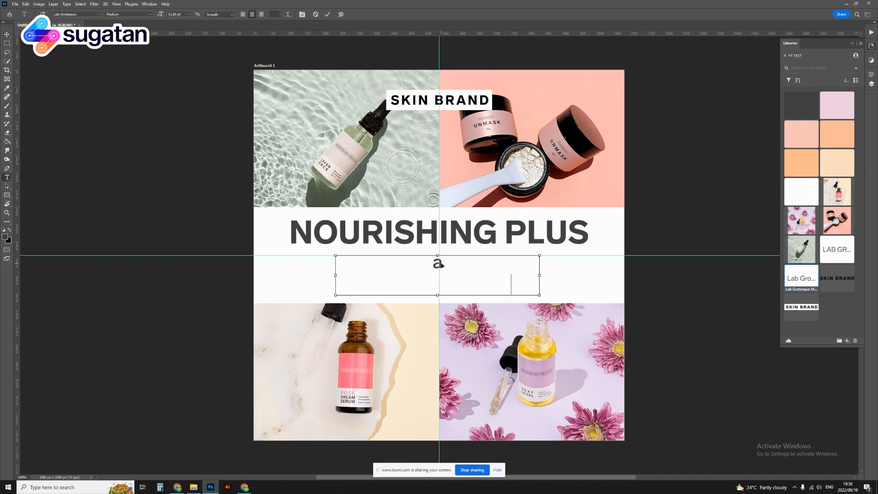
text(Dry skin rescue & 24-hour hydration)
click(659, 302)
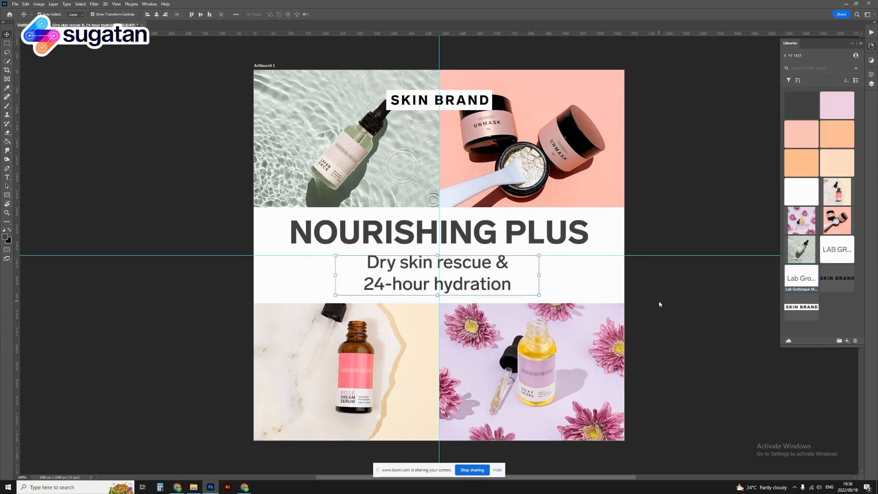
click(683, 303)
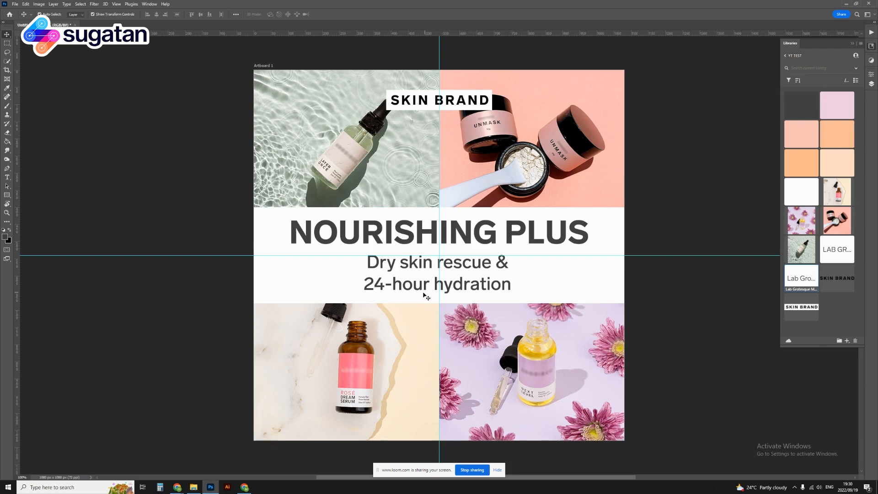
Move the heading and subheading up together slightly so they sit vertically centered in the white band.
click(471, 229)
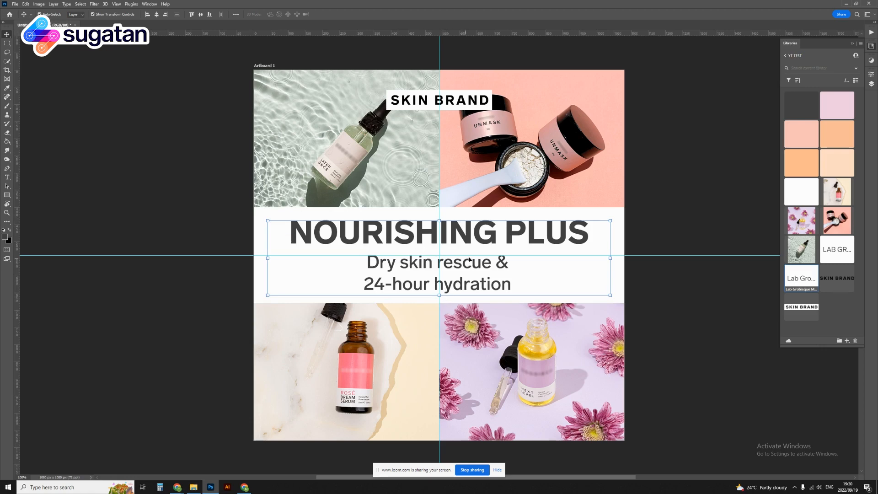
drag(470, 234, 471, 231)
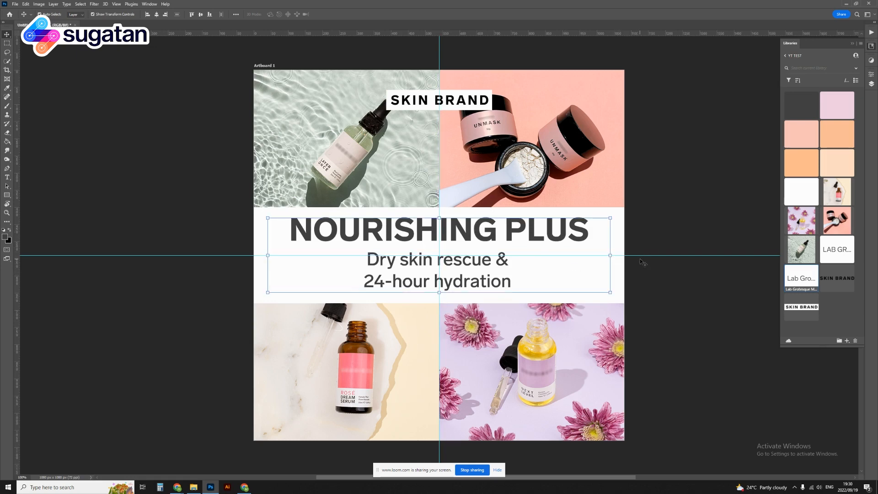
click(683, 292)
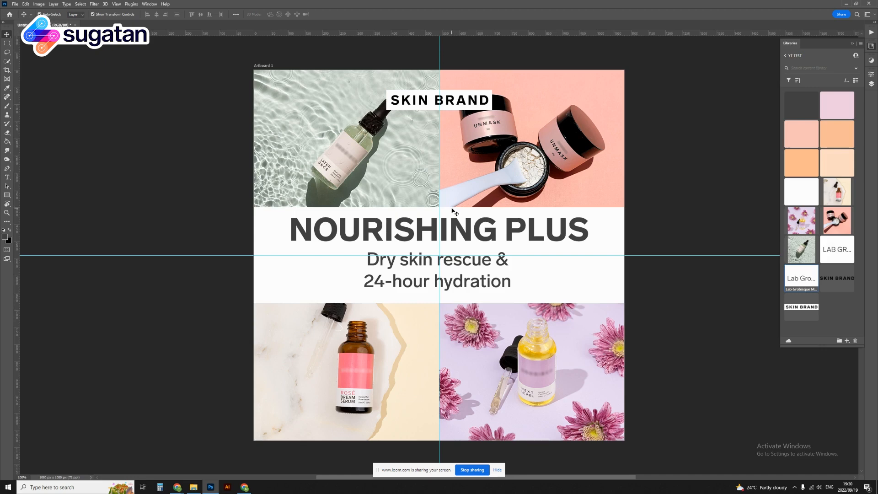
Move the heading and subheading down together slightly to balance the space above and below them in the white band.
click(456, 229)
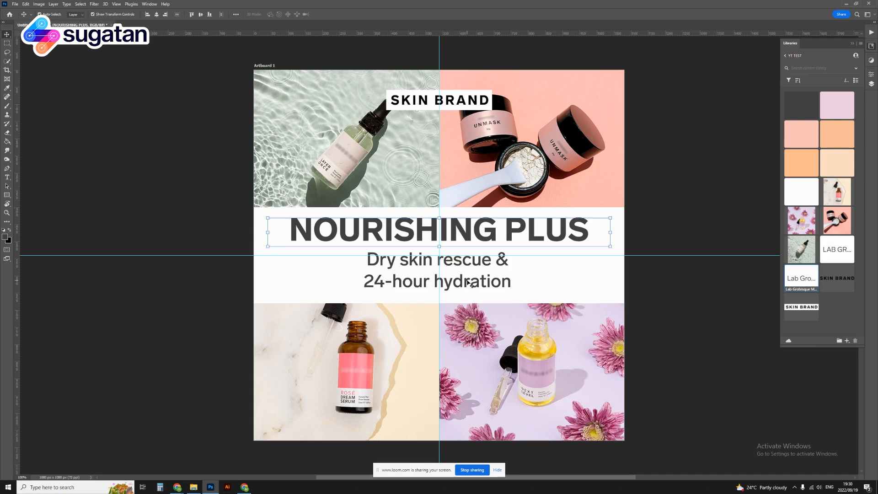
shift+click(467, 281)
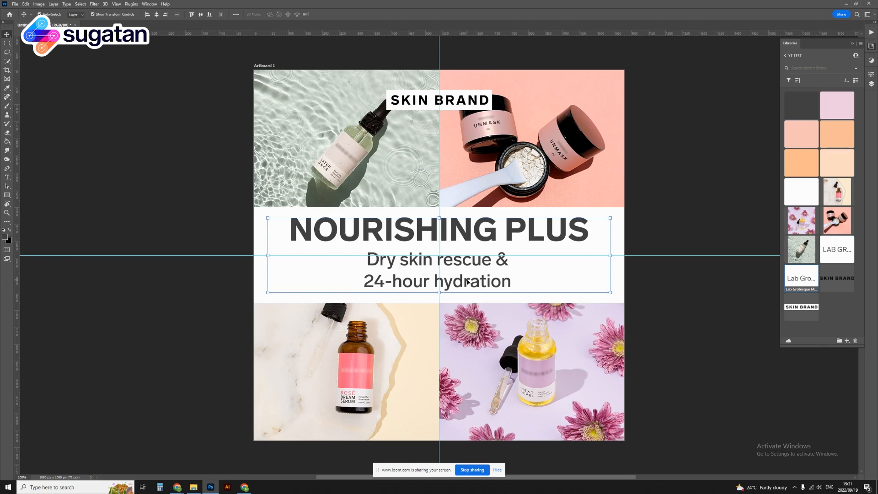
key(shift+Down)
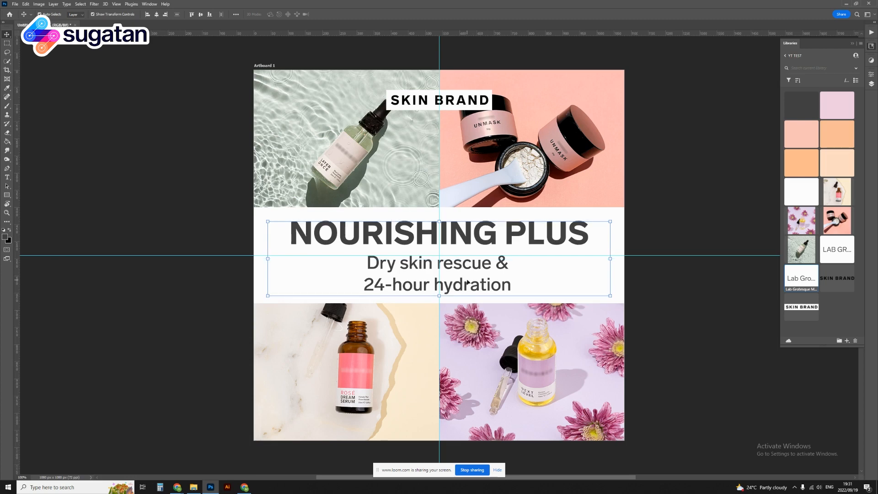
key(Up)
key(Up)
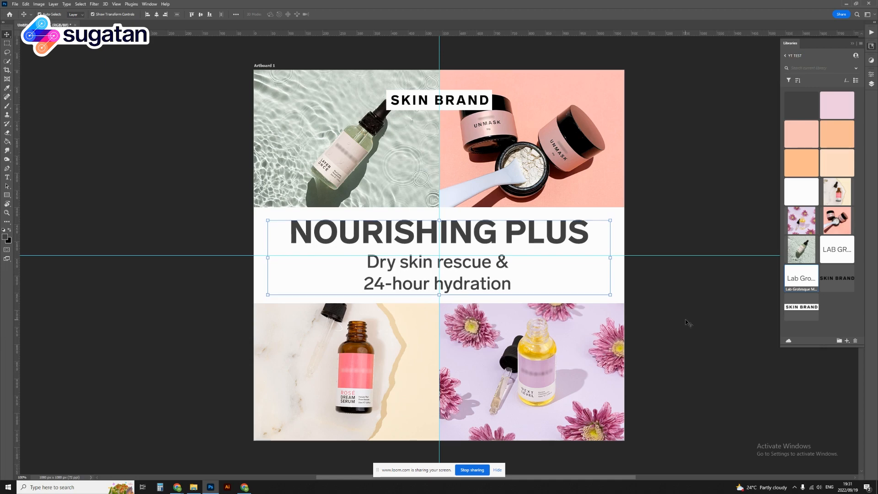
click(688, 323)
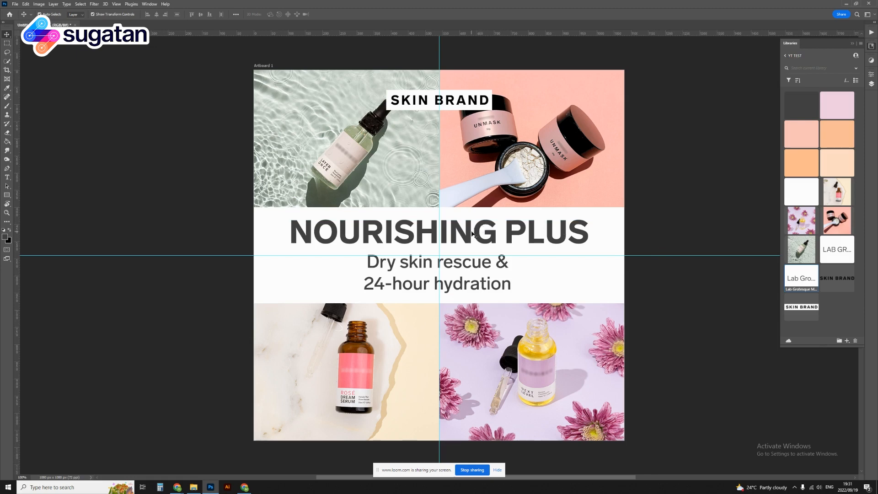
Center the "Dry skin rescue & 24-hour hydration" subheading horizontally on the artboard.
click(415, 232)
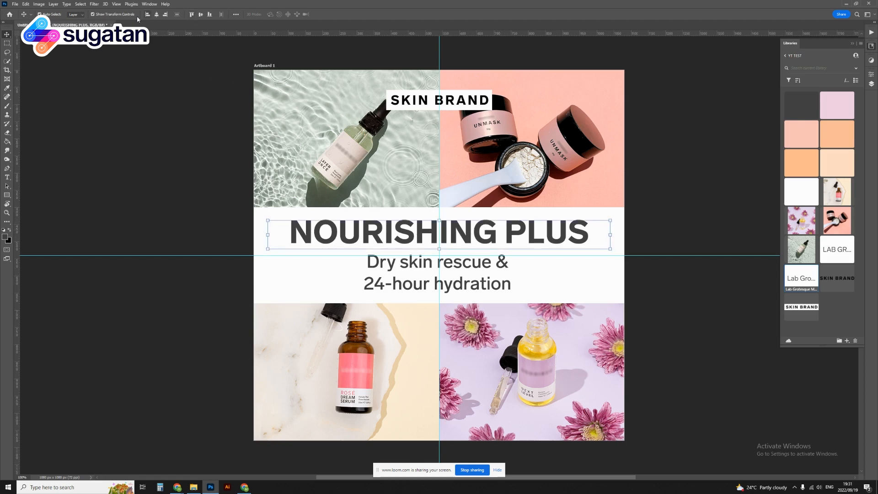
click(396, 272)
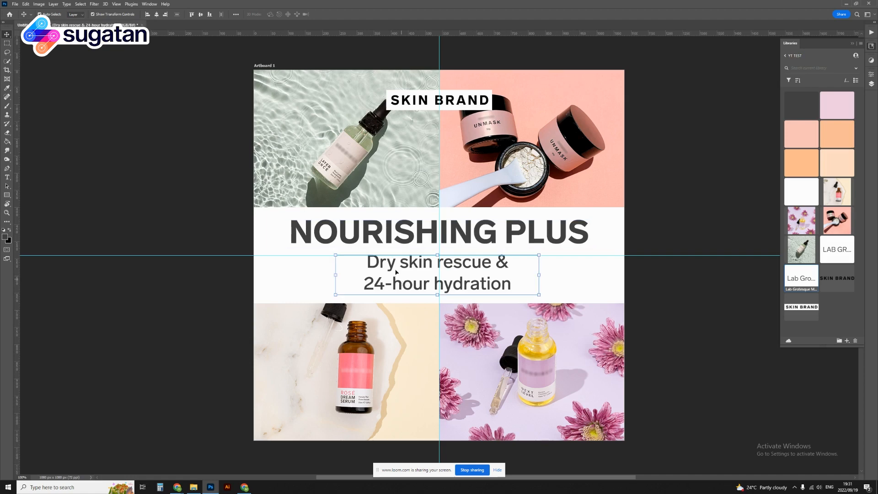
click(156, 15)
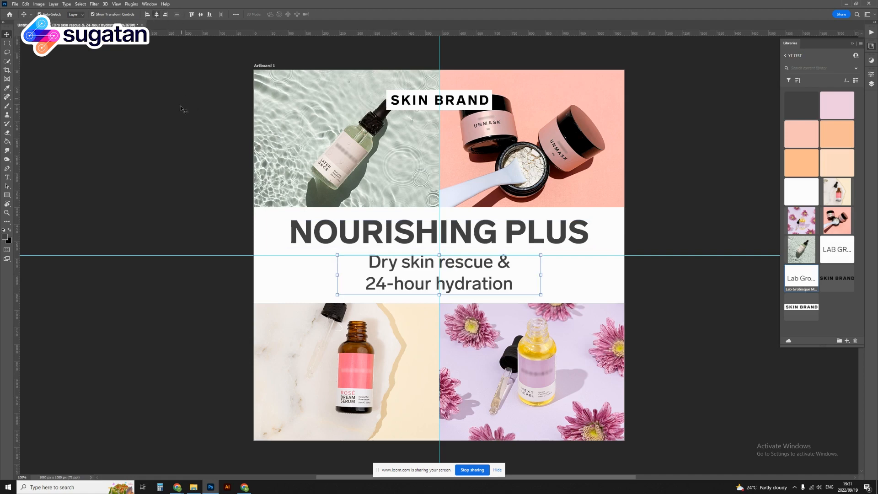
click(178, 116)
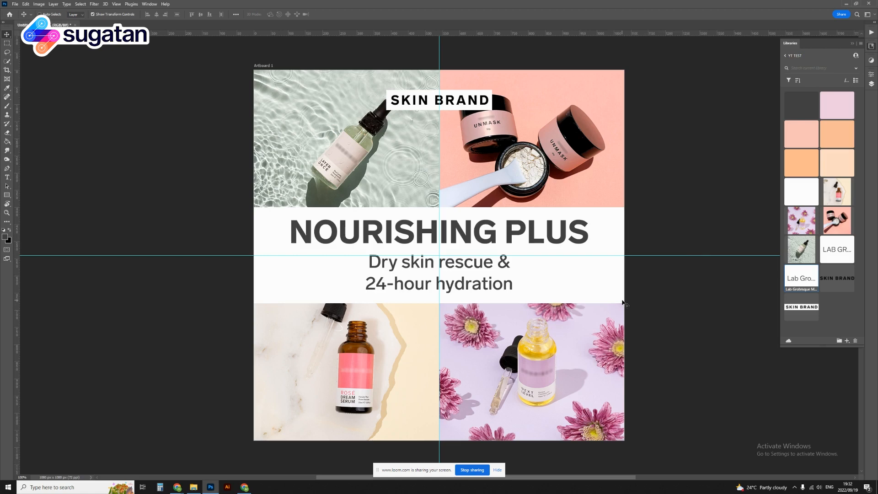
Hide the guides and nudge the heading and subheading down together by one small increment in the white band.
key(ctrl+semicolon)
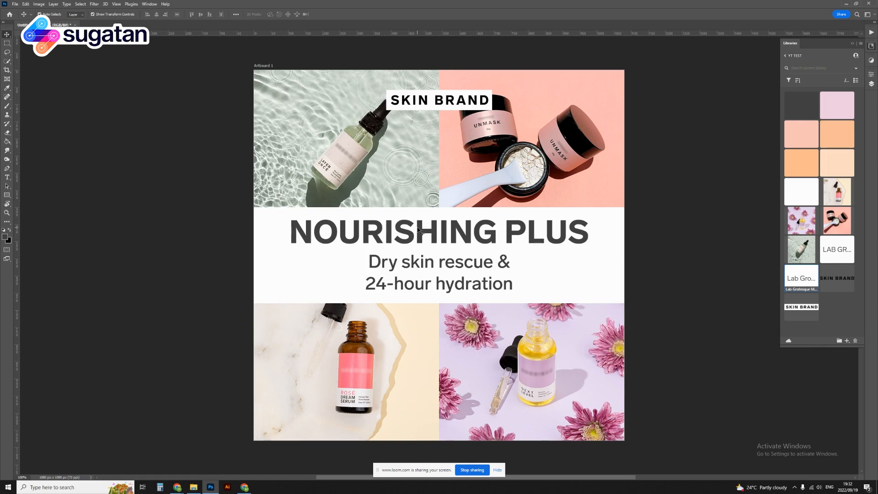
click(418, 286)
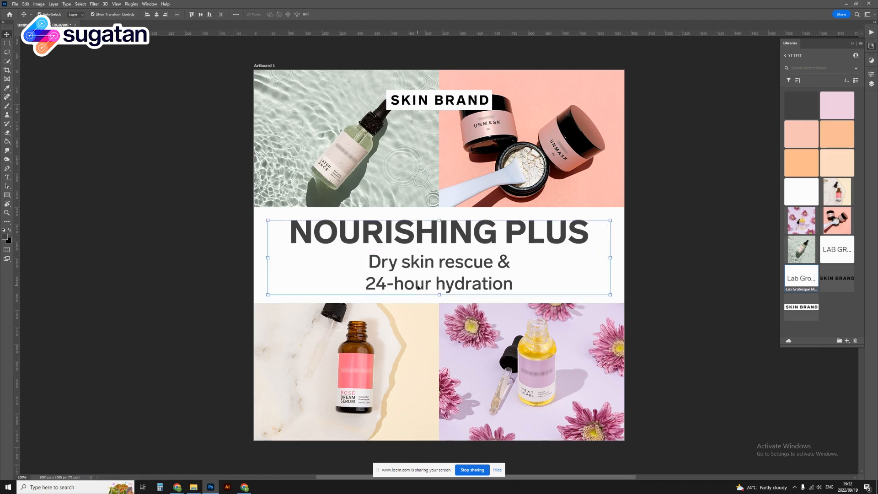
key(Down)
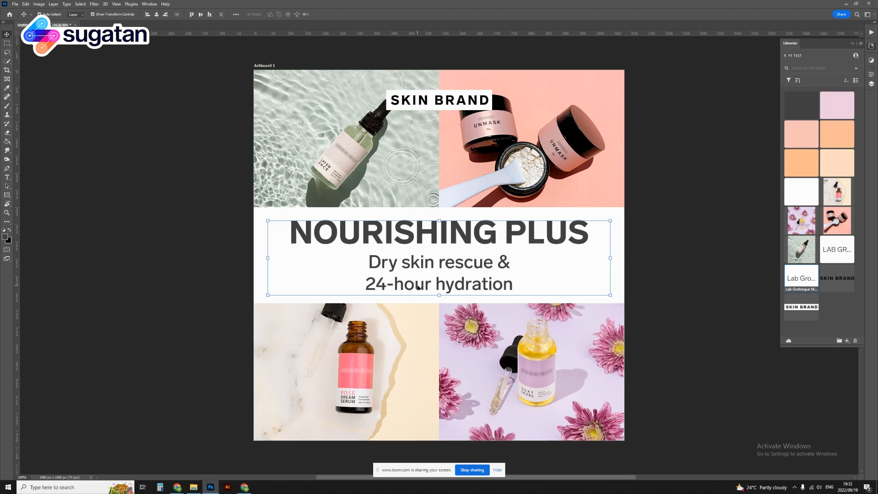
click(709, 324)
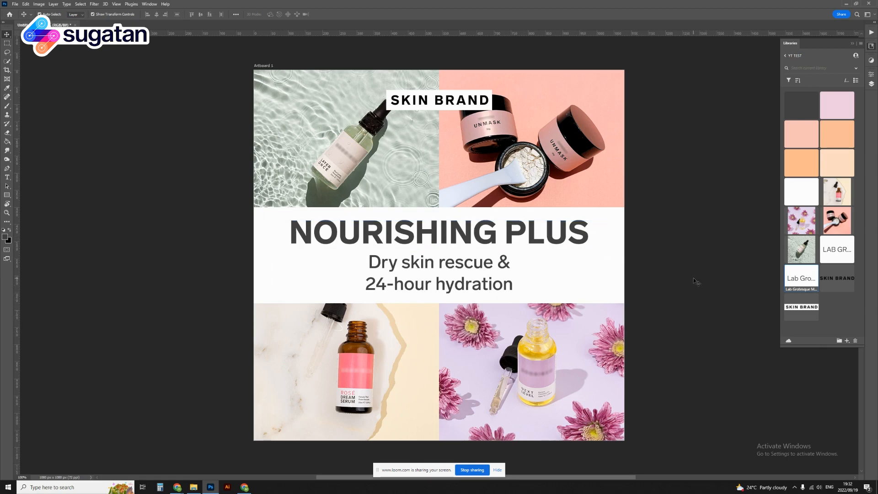
scroll(693, 279, down, 7)
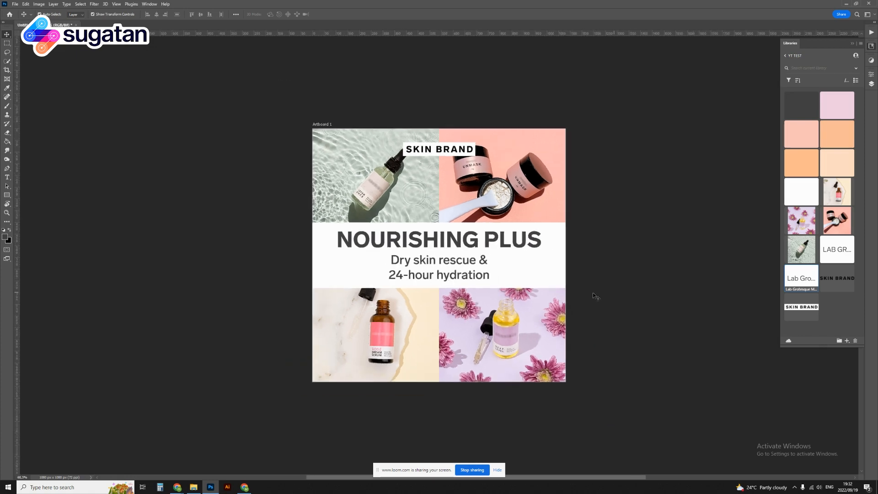
scroll(577, 299, up, 3)
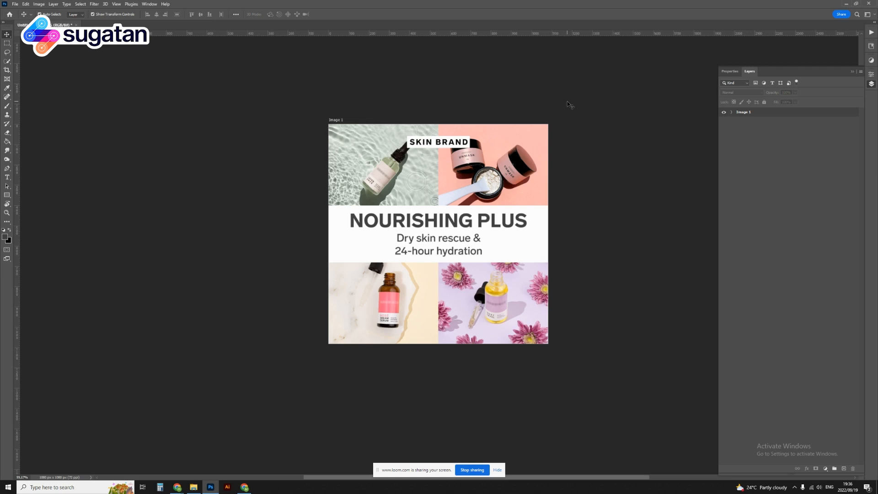
Duplicate the Image 1 artboard with all its contents so the copy sits beside the original.
click(747, 113)
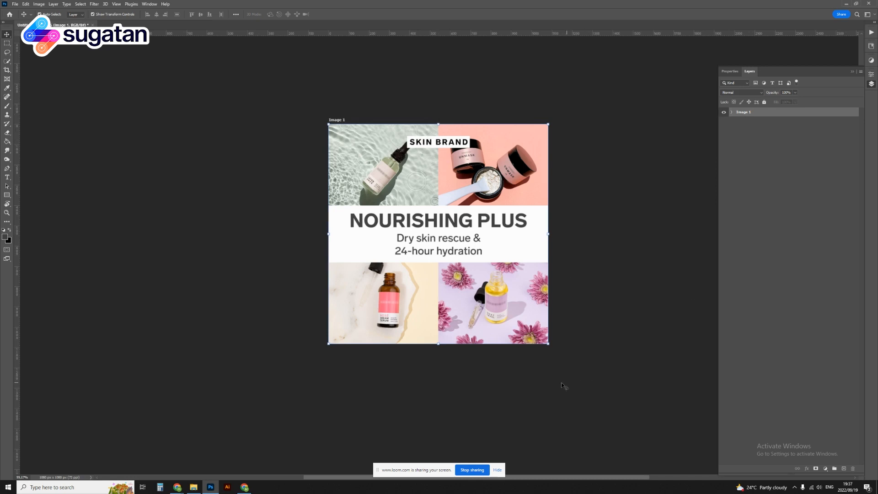
click(609, 366)
drag(605, 365, 504, 341)
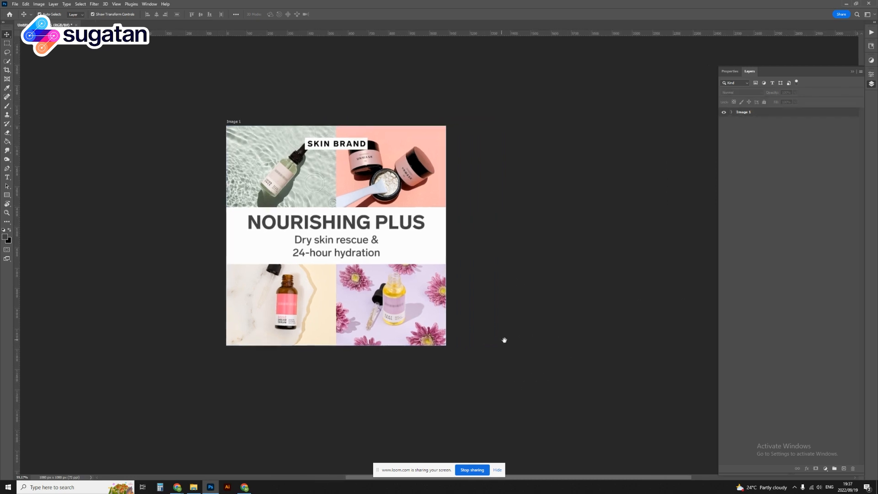
click(747, 113)
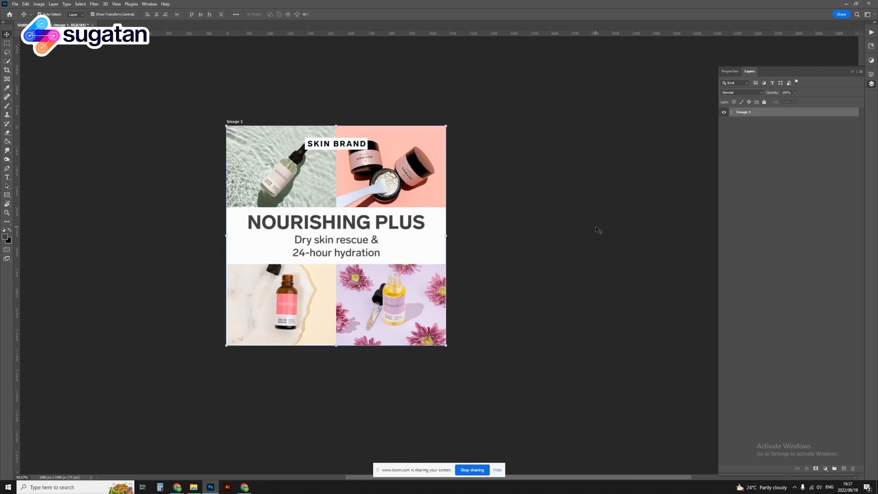
key(ctrl+j)
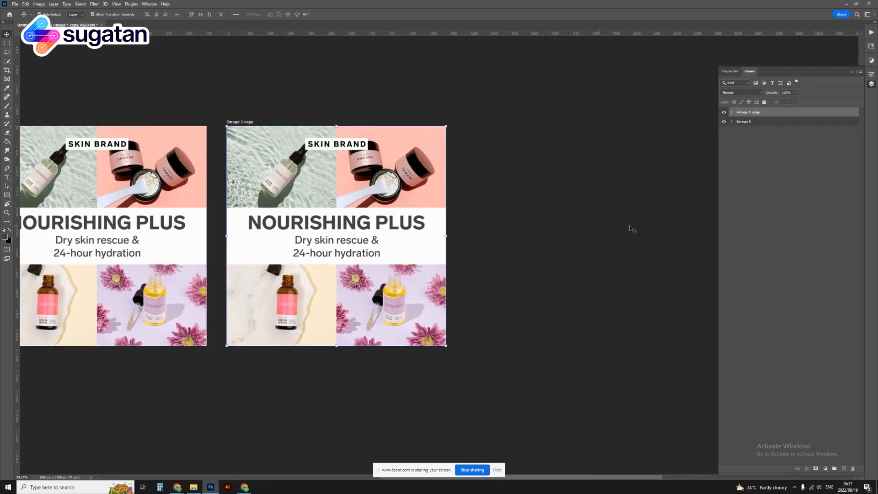
drag(331, 368, 406, 368)
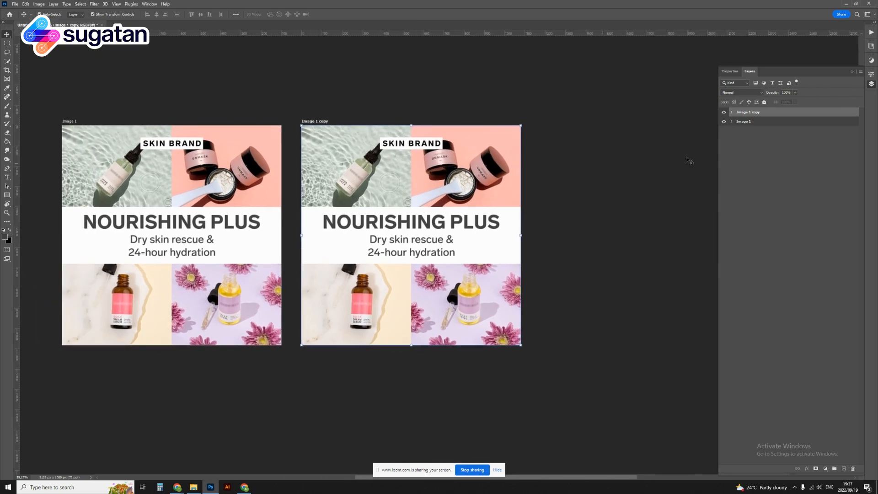
Expand the duplicated artboard's layers and rename the artboard "Image 2".
click(733, 113)
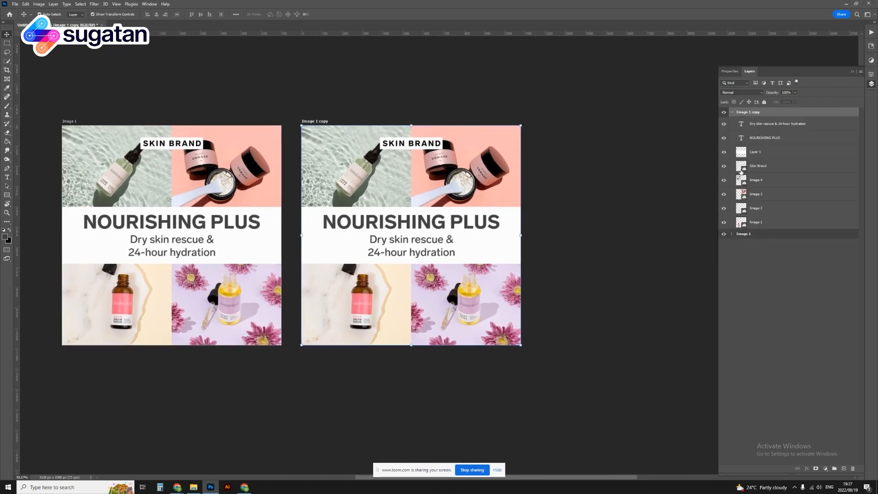
click(732, 234)
click(732, 234)
double_click(757, 113)
text(Image 2)
key(Return)
scroll(357, 183, left, 3)
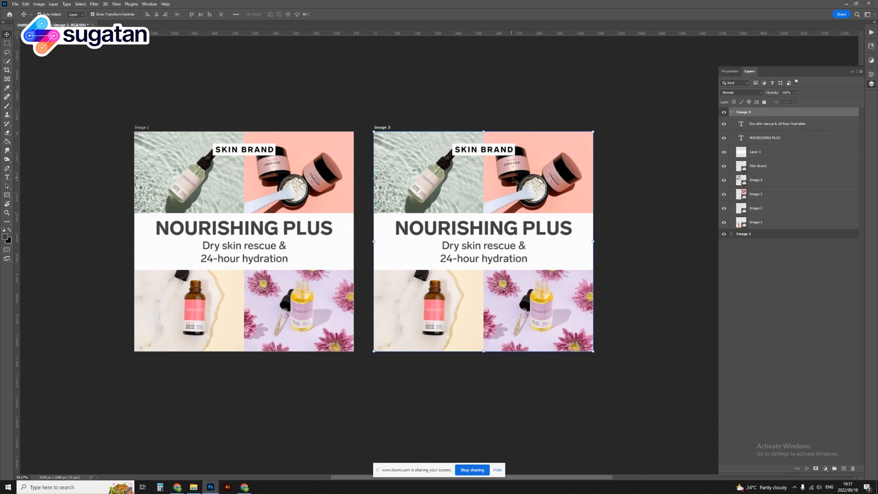
click(503, 101)
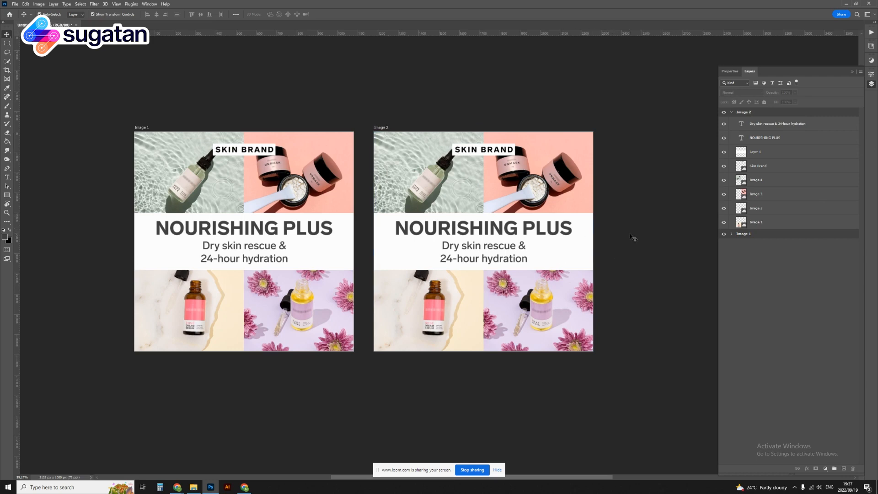
On the Image 2 artboard, align the rose serum image to the top edge and the purple flower image to the left edge.
drag(631, 237, 595, 209)
scroll(465, 252, up, 2)
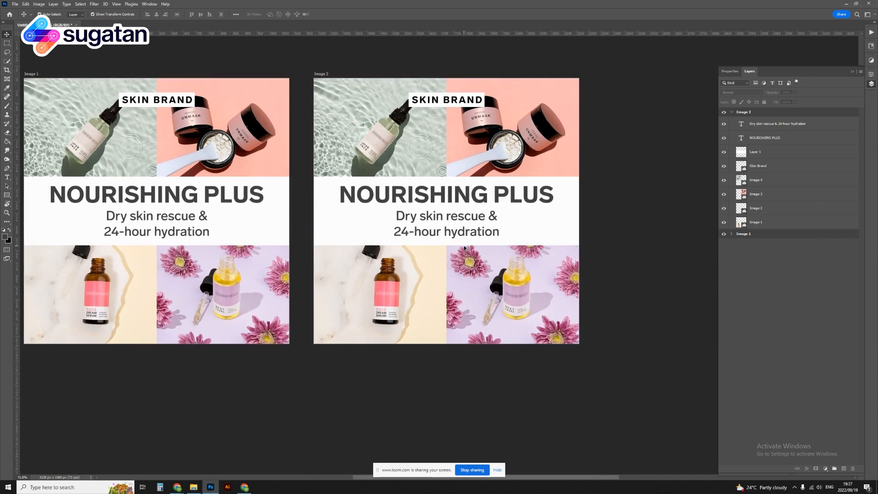
drag(481, 242, 507, 256)
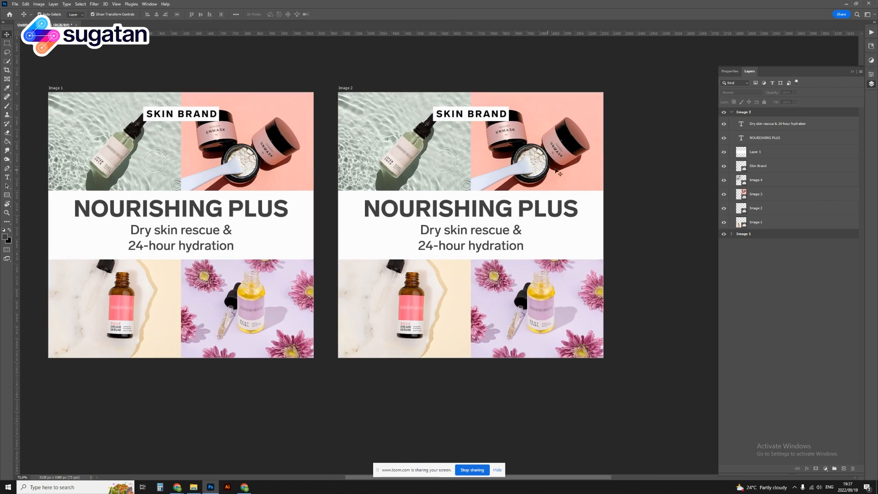
click(529, 312)
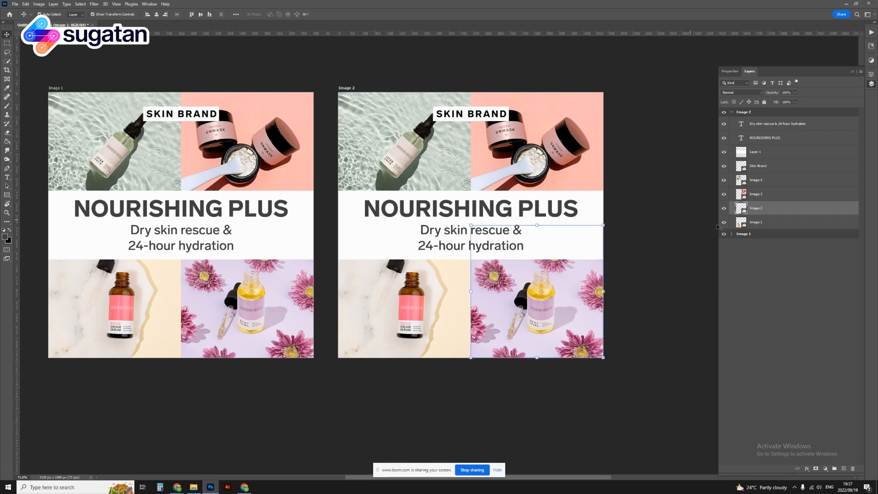
click(785, 224)
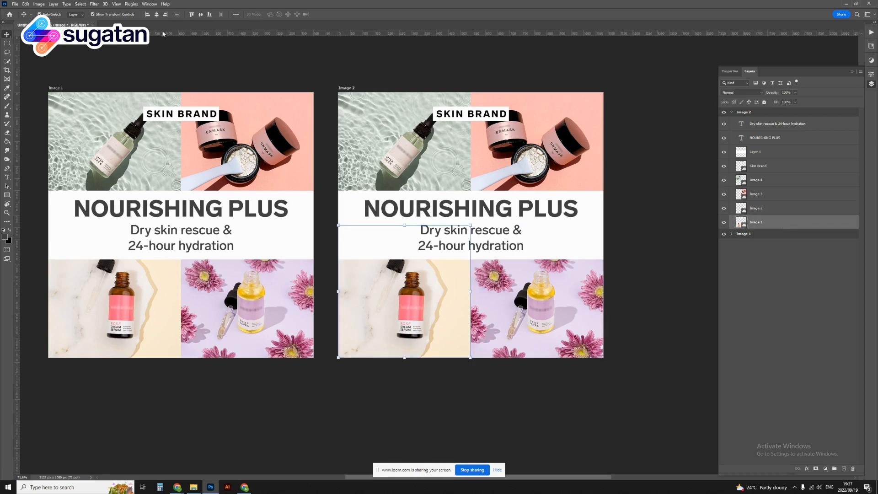
click(191, 15)
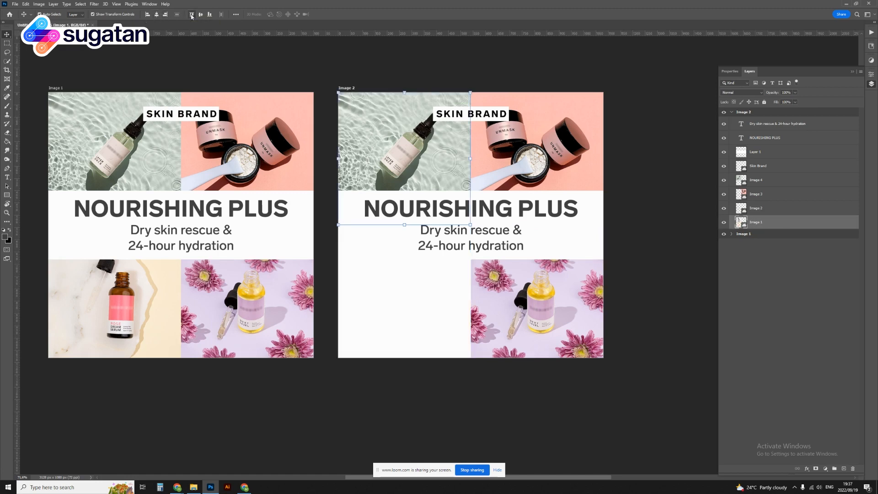
click(767, 209)
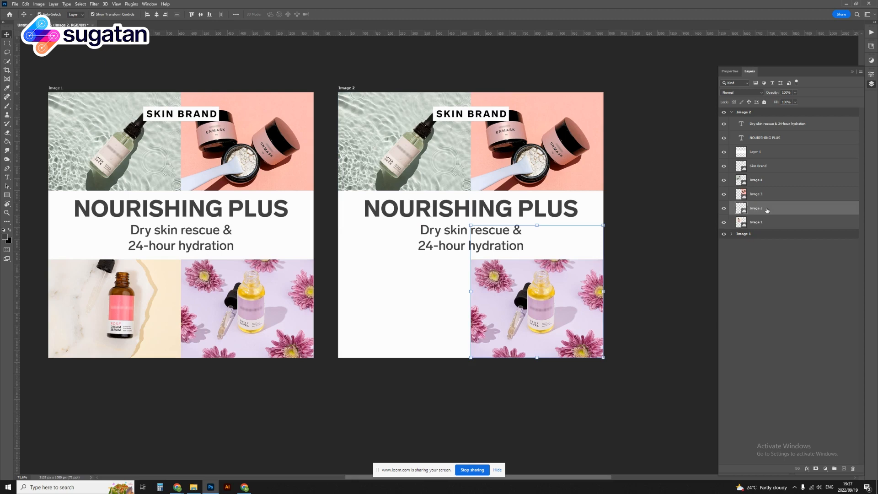
click(147, 15)
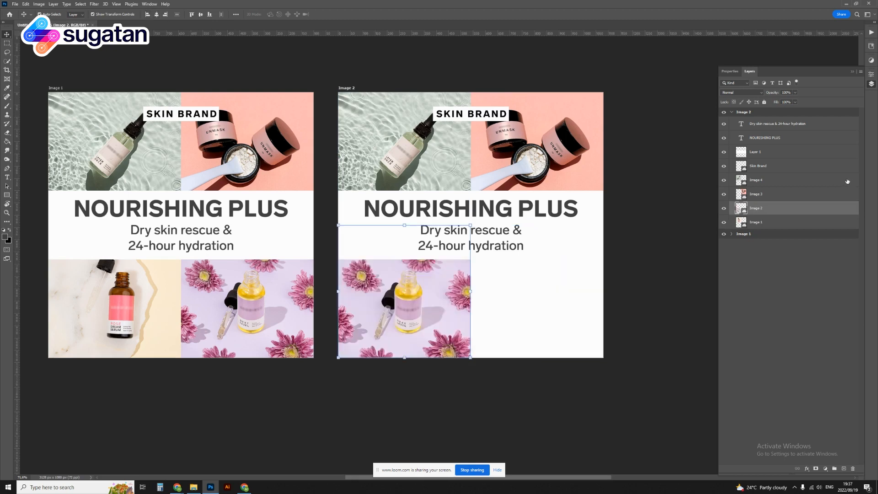
On the Image 2 artboard, align the pink jar image to the bottom edge and the green water image to the right edge.
click(793, 196)
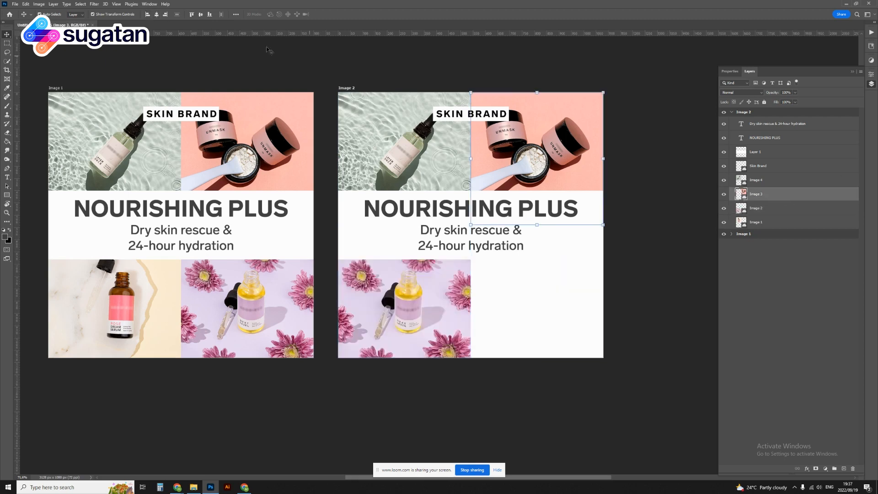
click(209, 14)
click(780, 181)
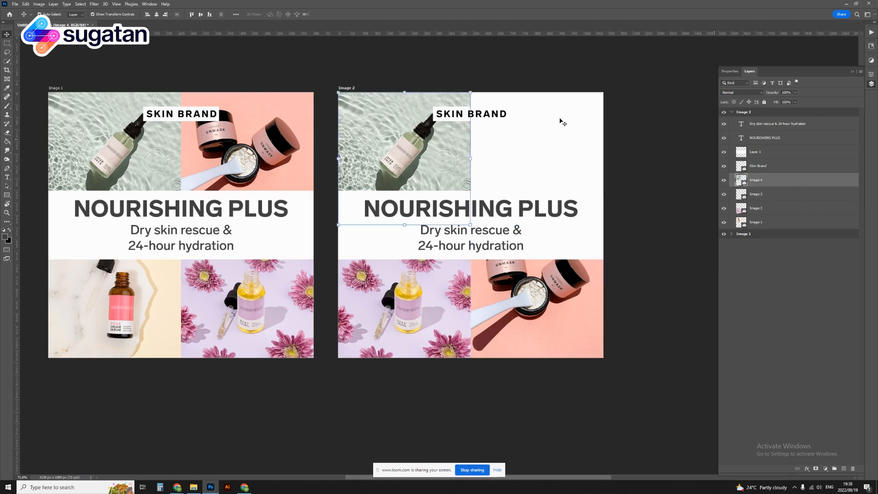
click(166, 14)
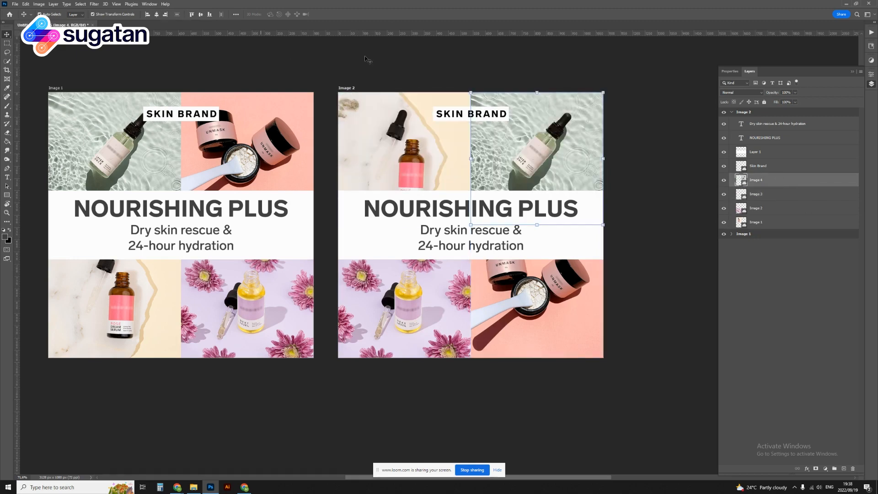
click(666, 161)
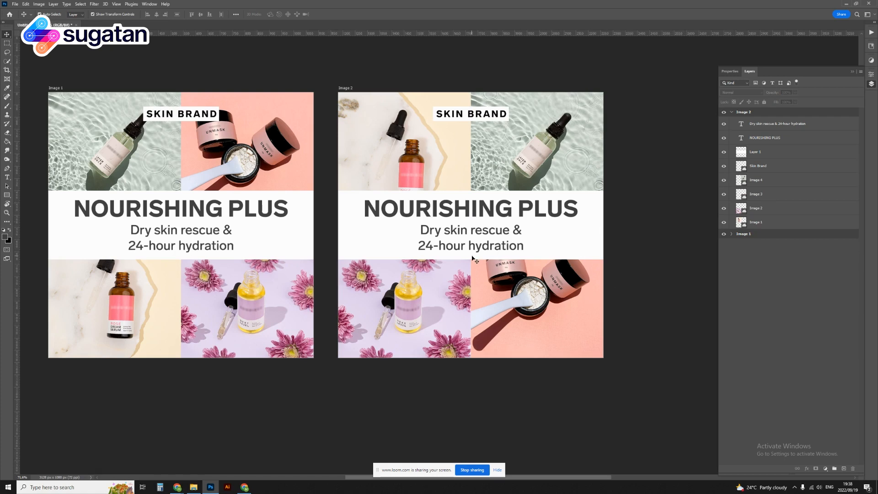
On the Image 2 artboard, move the rose serum image up so the whole bottle sits above the text band.
click(396, 155)
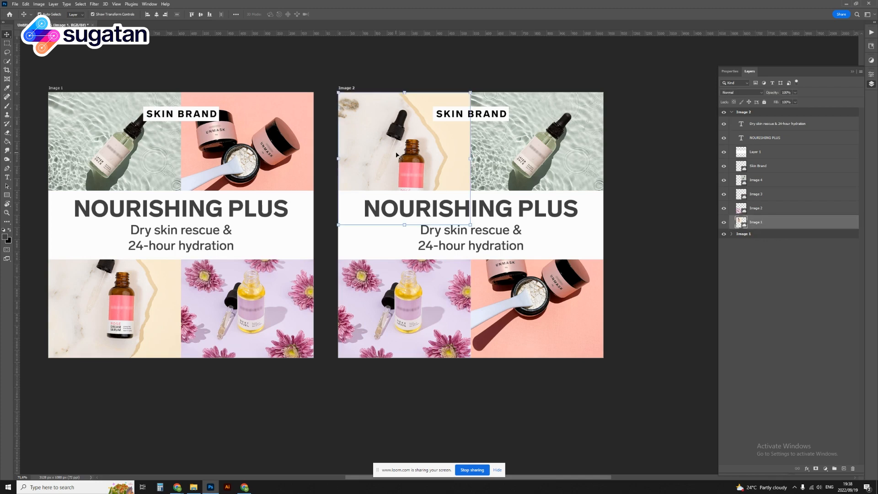
drag(403, 166, 403, 159)
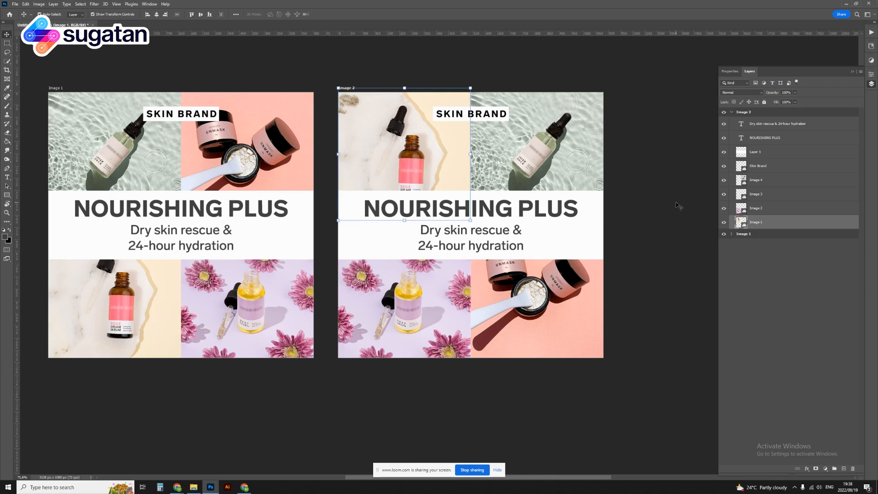
click(576, 306)
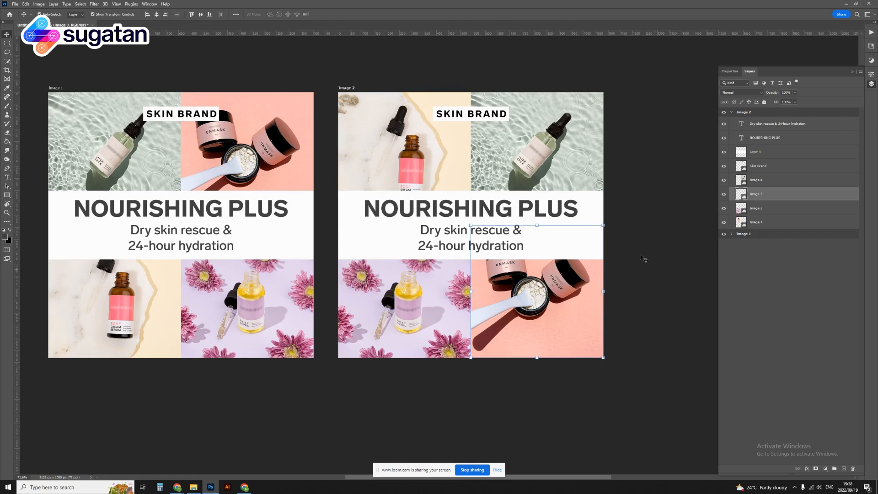
click(402, 142)
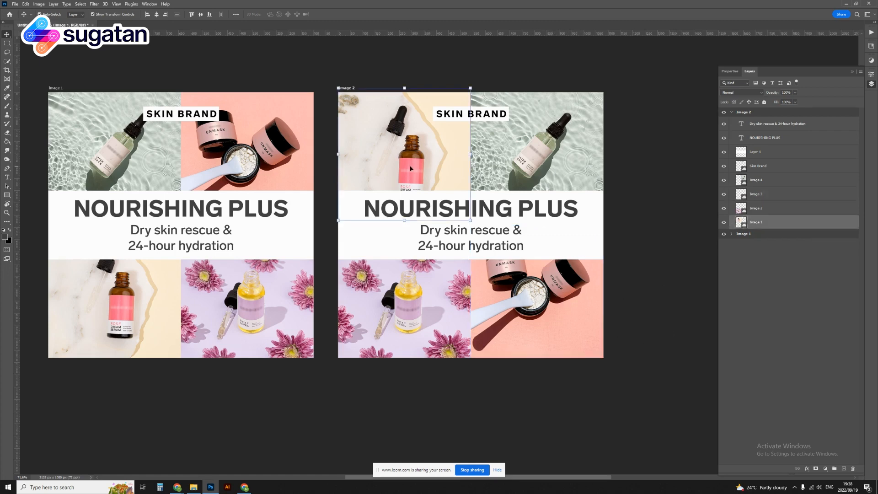
drag(411, 168, 410, 150)
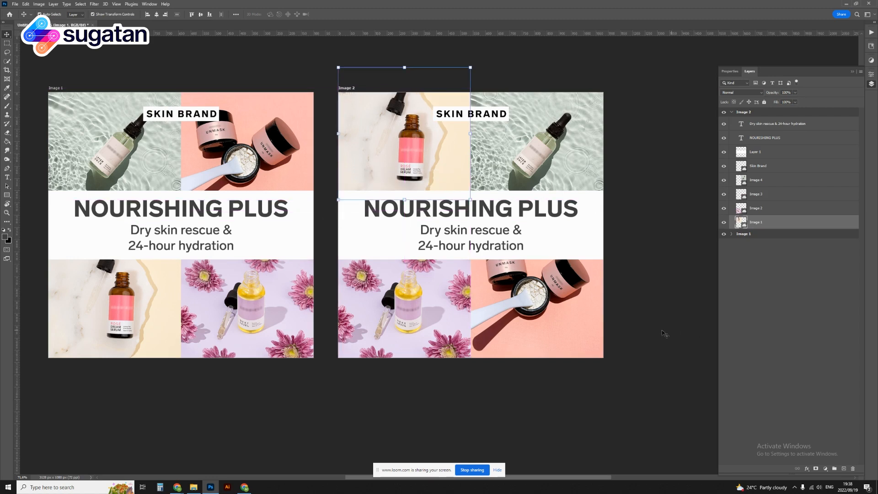
On the Image 2 artboard, move the pink jar image down so the jars sit clear of the text band.
click(545, 303)
drag(543, 302, 544, 326)
click(670, 340)
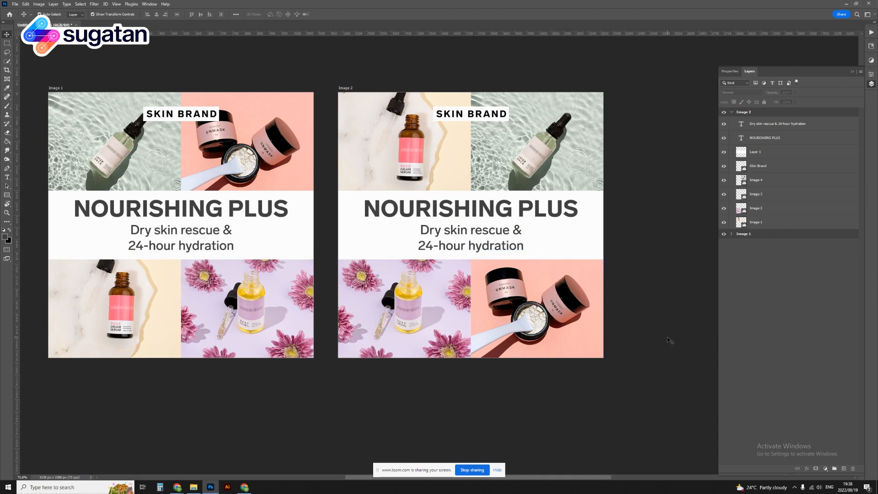
Duplicate the Image 2 artboard with all its contents beside the original and rename the copy "Image 3".
drag(661, 228, 577, 228)
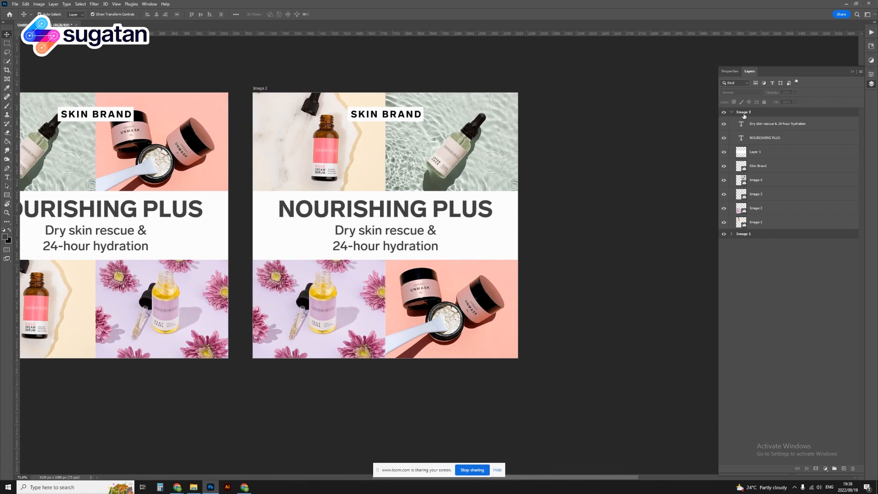
click(765, 112)
drag(641, 188, 511, 196)
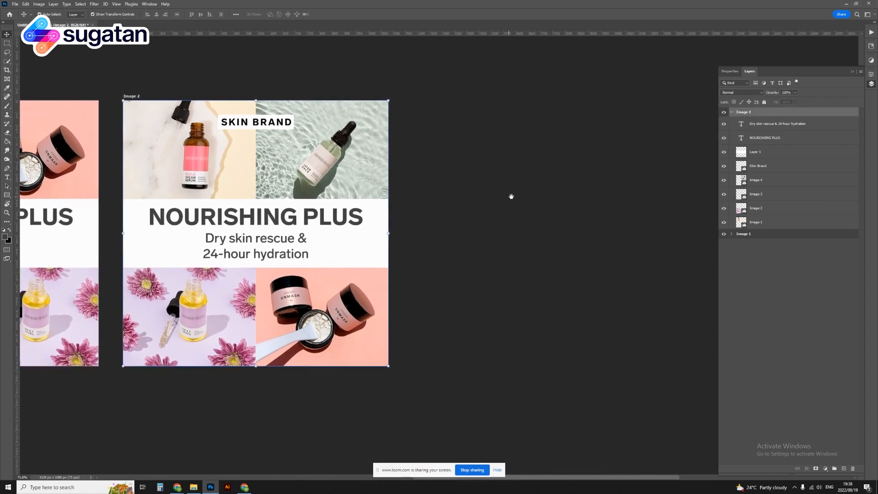
key(ctrl+j)
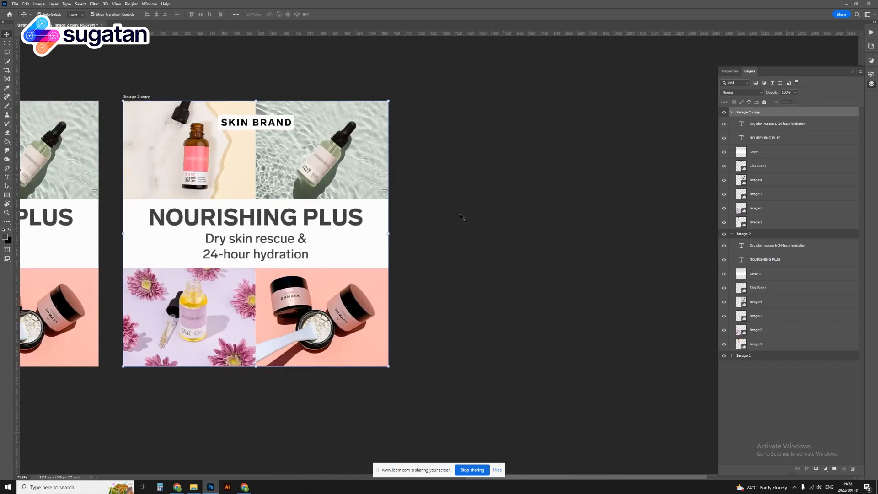
drag(451, 241, 579, 250)
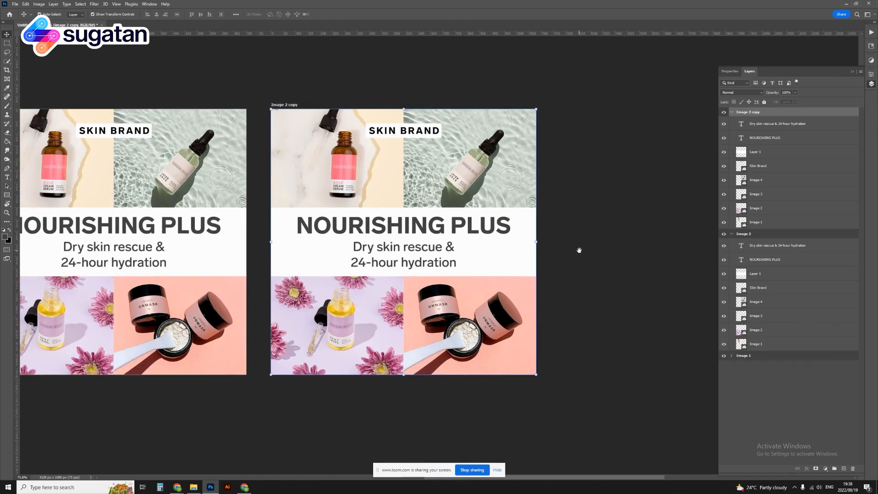
double_click(746, 113)
text(Im)
On the Image 3 artboard, align the rose serum image to the right edge and the purple flower image to the top edge.
click(754, 223)
click(166, 14)
click(771, 210)
click(192, 15)
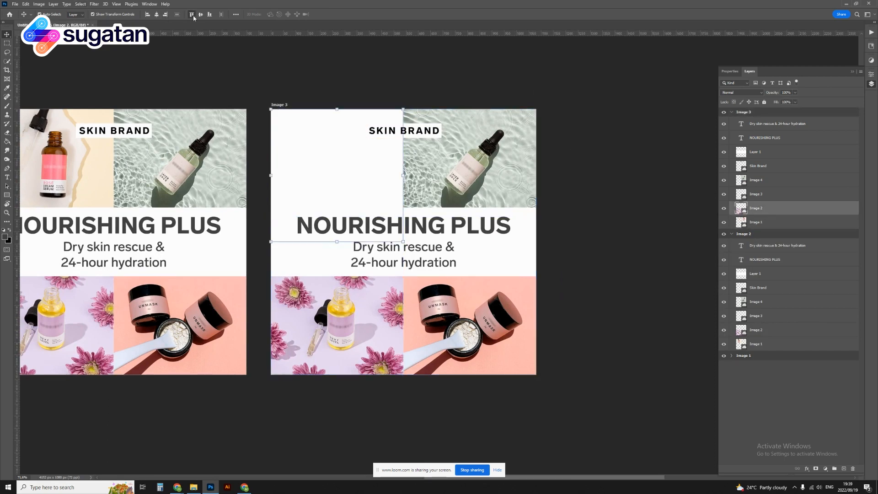
On the Image 3 artboard, align the pink jar image to the left edge and the green water image to the bottom edge.
click(771, 194)
click(148, 14)
click(774, 180)
click(210, 15)
Duplicate the Image 3 artboard with all its contents beside the original and rename the copy "Image 4".
click(789, 113)
key(ctrl+j)
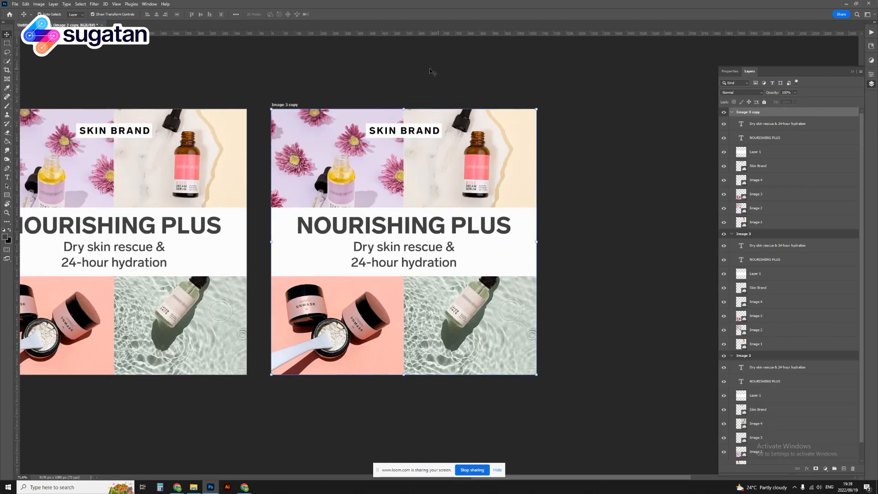
double_click(748, 112)
text(Image 4)
key(Return)
On the Image 4 artboard, align the rose serum image to the bottom edge and the purple flower image to the right edge.
click(763, 223)
click(209, 15)
click(762, 208)
click(165, 14)
On the Image 4 artboard, align the pink jar image to the top edge and the green water image to the left edge.
click(759, 194)
click(192, 14)
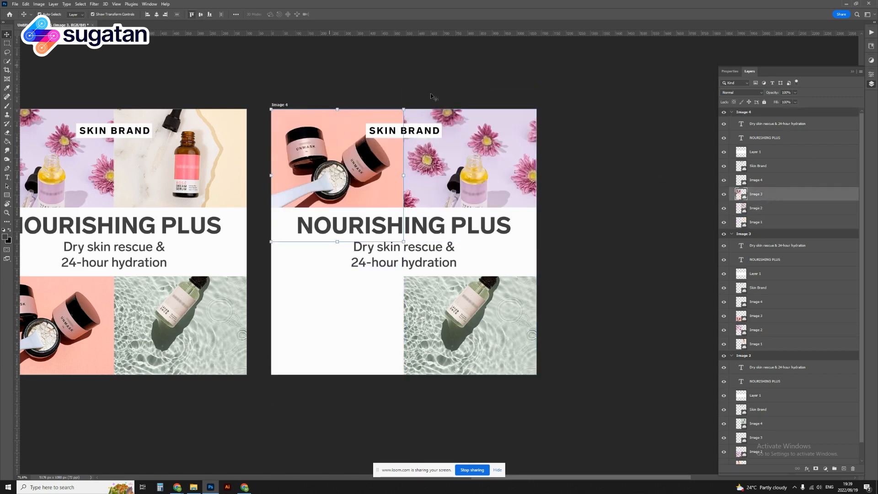
click(762, 180)
click(148, 14)
click(598, 227)
On the Image 3 artboard, move the purple flower image up so the oil bottle sits above the text band.
drag(335, 169, 660, 185)
drag(400, 192, 427, 177)
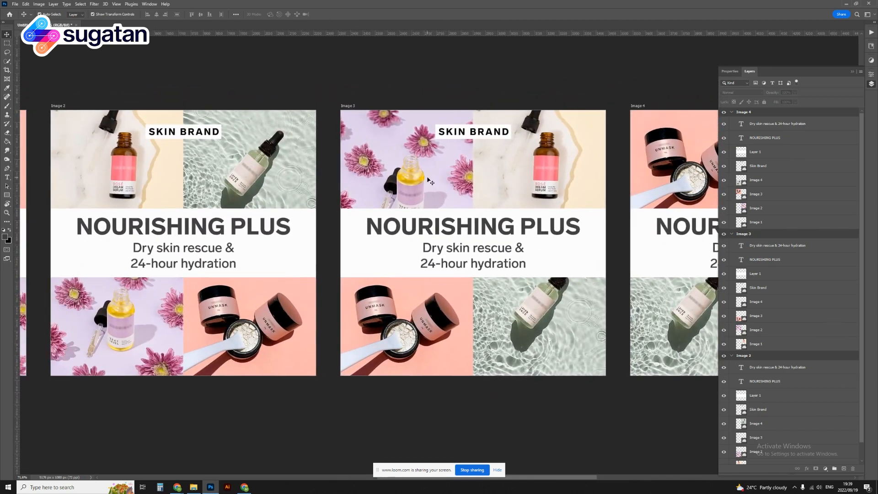
click(430, 181)
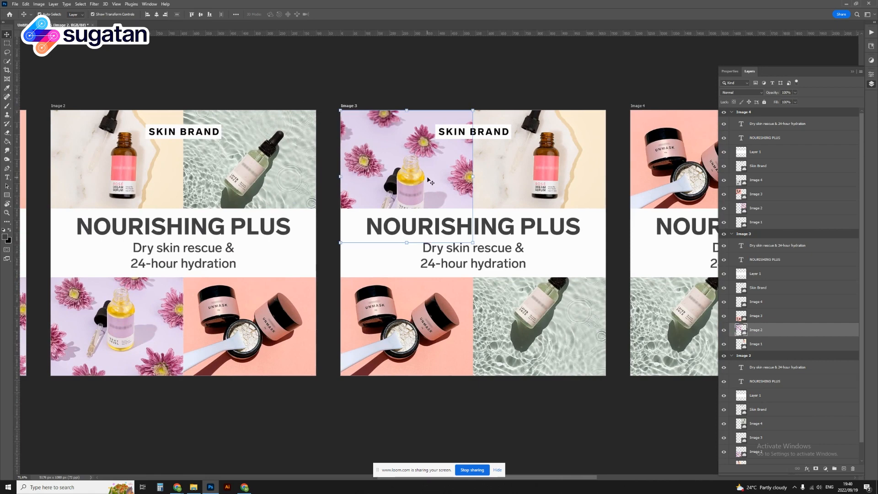
click(589, 88)
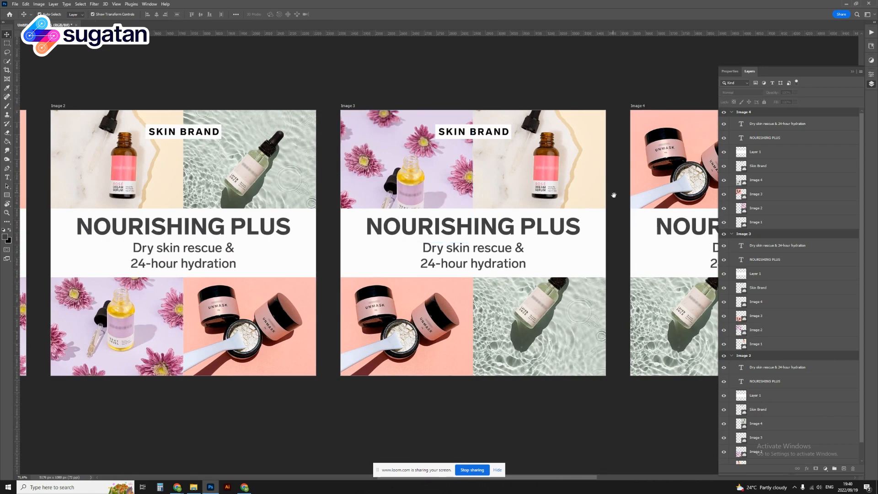
drag(614, 196, 547, 204)
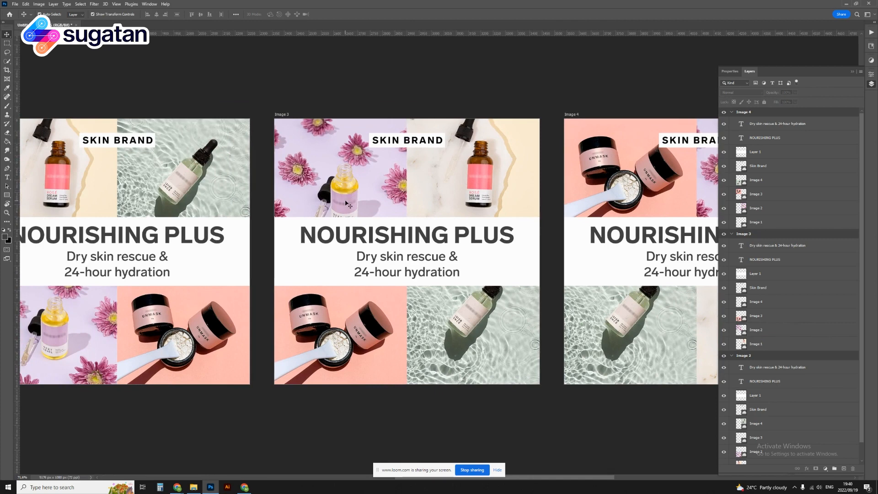
drag(348, 205, 346, 201)
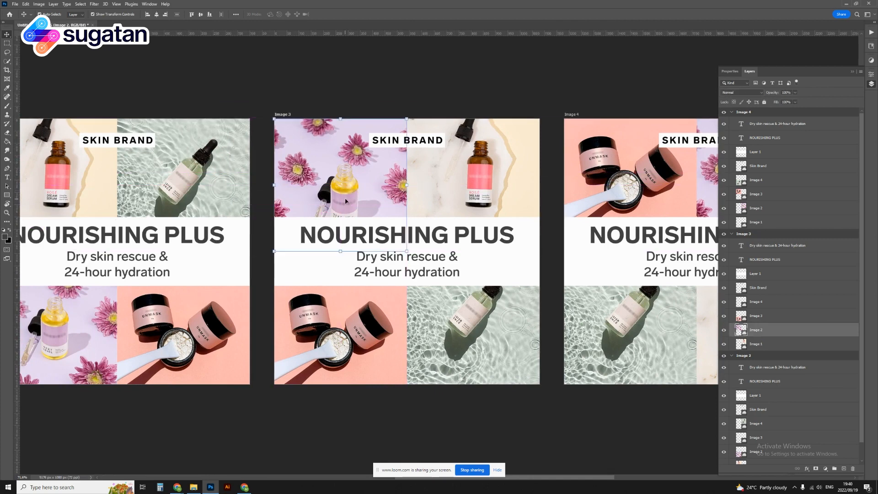
drag(346, 202, 349, 172)
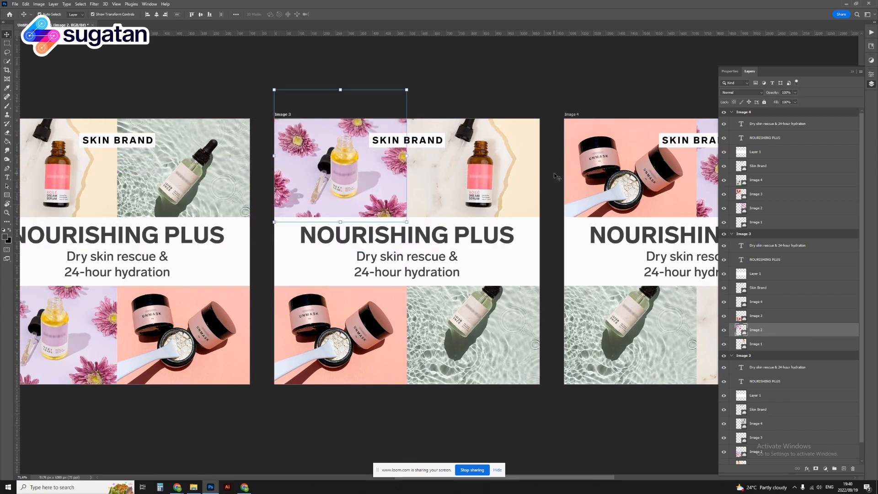
On the Image 3 artboard, move the green water image down so the whole dropper bottle sits below the text band.
click(494, 332)
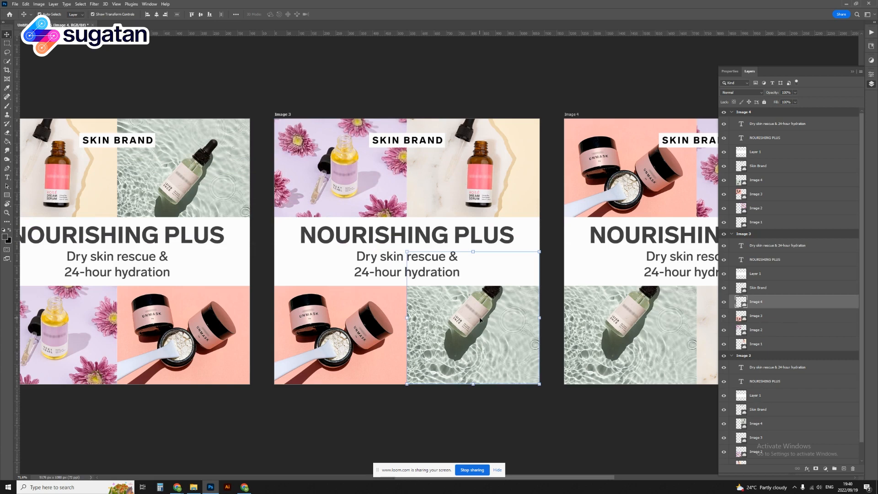
drag(481, 320, 477, 351)
click(632, 449)
On the Image 4 artboard, move the green water image down so the whole dropper bottle sits below the text band.
drag(644, 342, 379, 315)
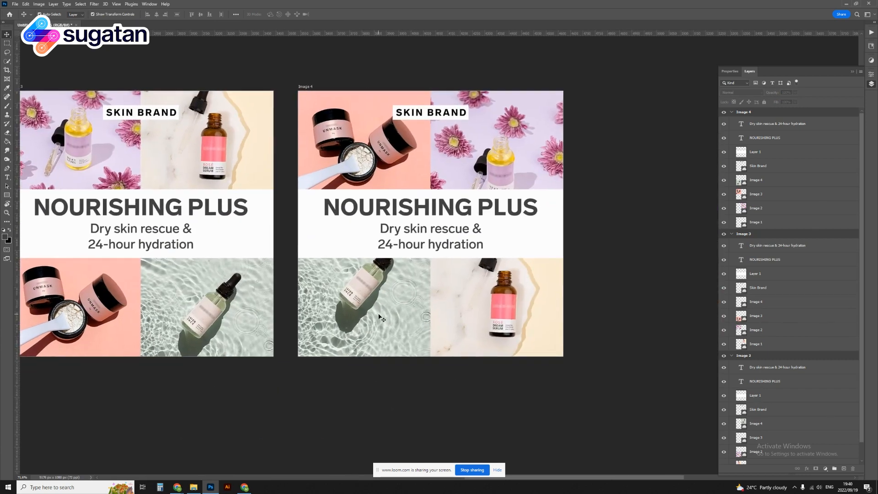
click(379, 281)
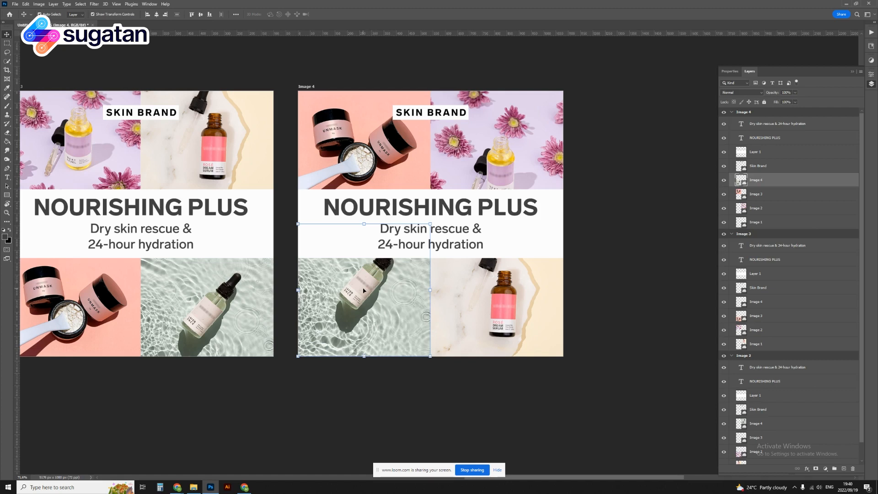
drag(366, 284, 363, 313)
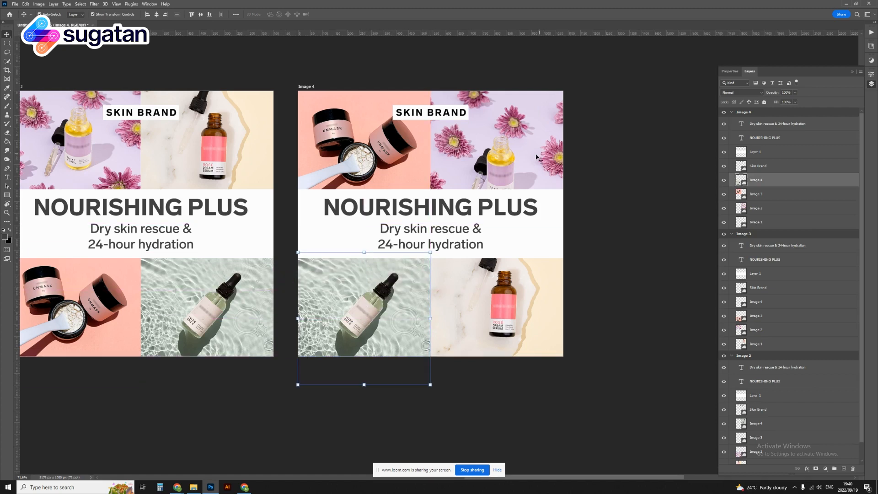
On the Image 4 artboard, move the purple flower image up so the oil bottle sits above the text band.
click(490, 155)
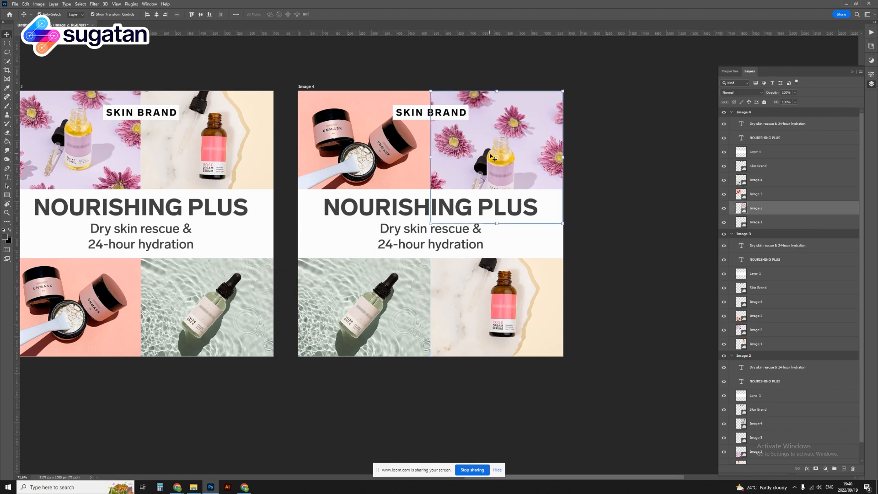
drag(494, 158, 498, 137)
click(643, 220)
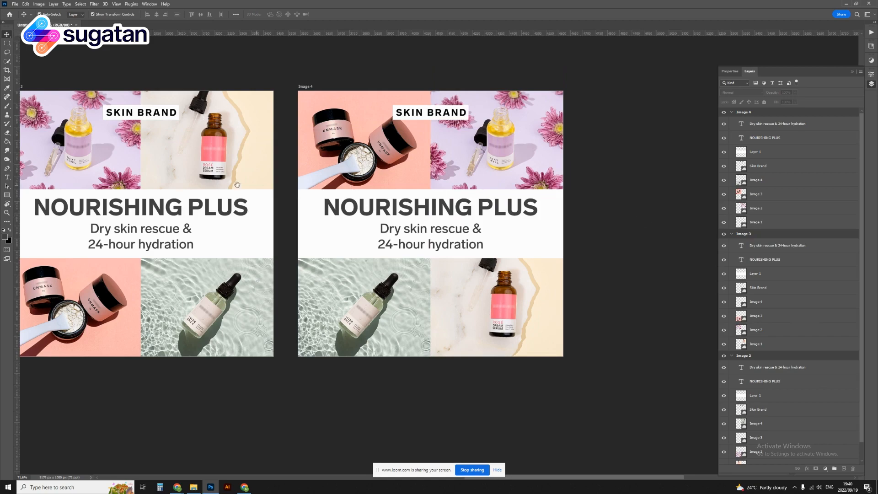
Fit all four artboards in view and collapse the layer lists of Image 4, Image 3 and Image 2.
drag(209, 184, 733, 229)
drag(283, 236, 506, 216)
scroll(528, 215, down, 7)
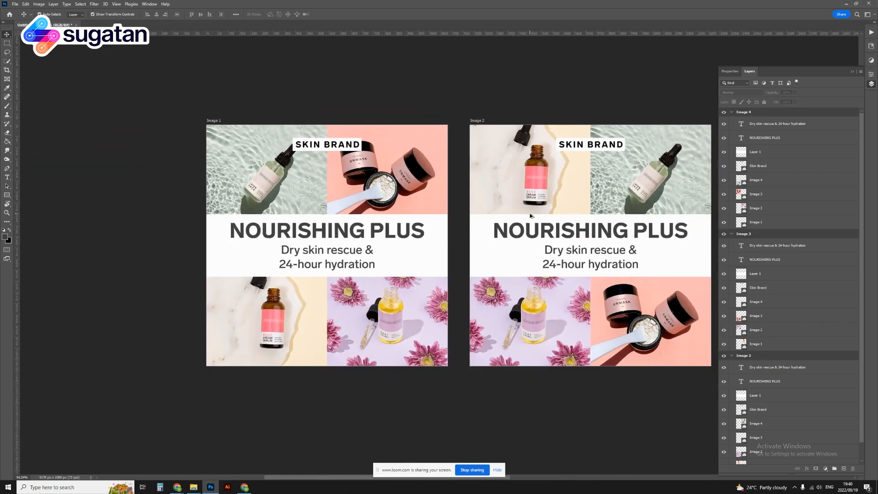
scroll(631, 235, down, 1)
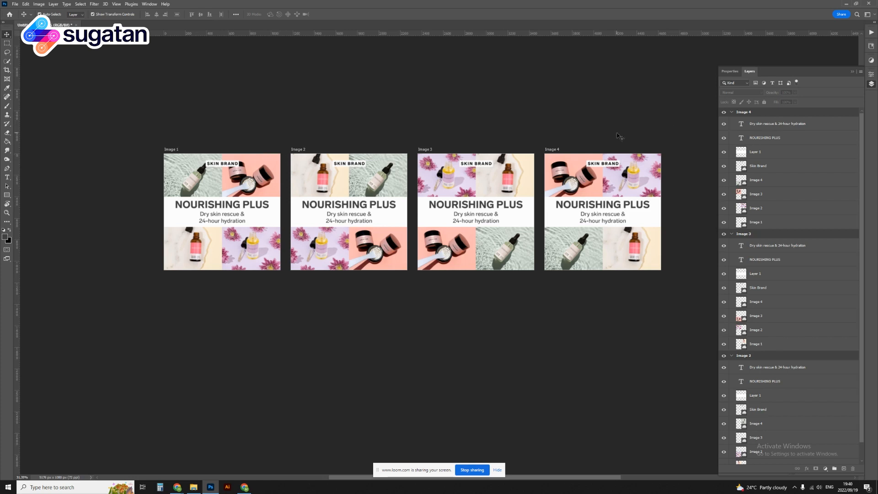
click(732, 113)
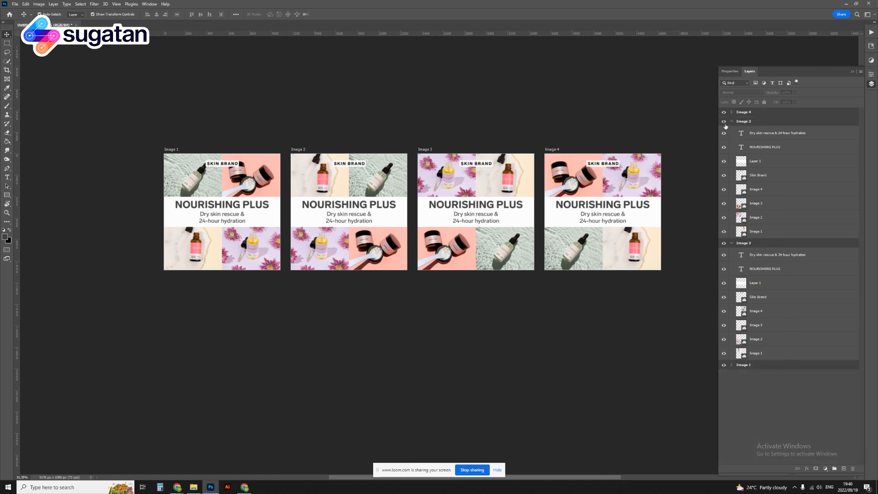
click(732, 121)
click(732, 131)
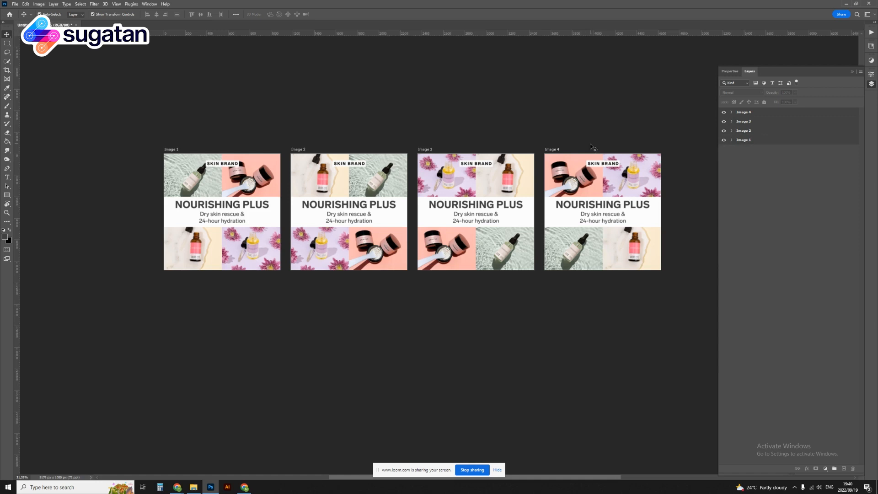
click(15, 5)
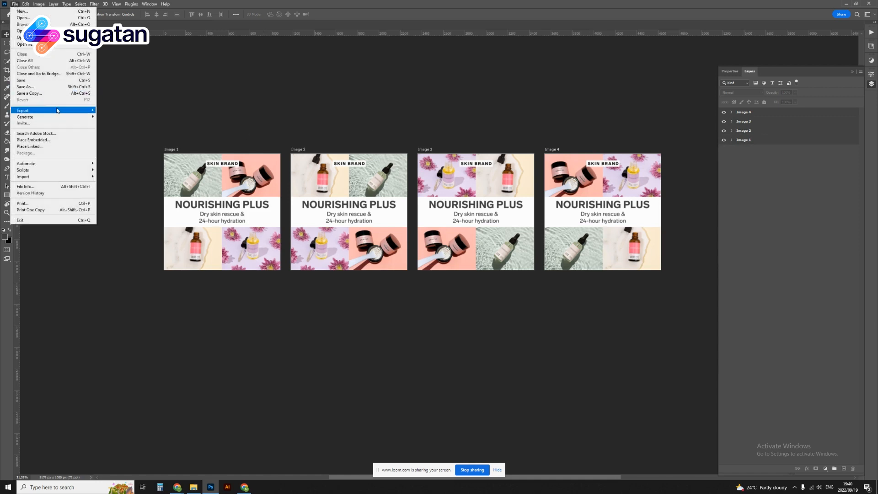
mouse_move(57, 110)
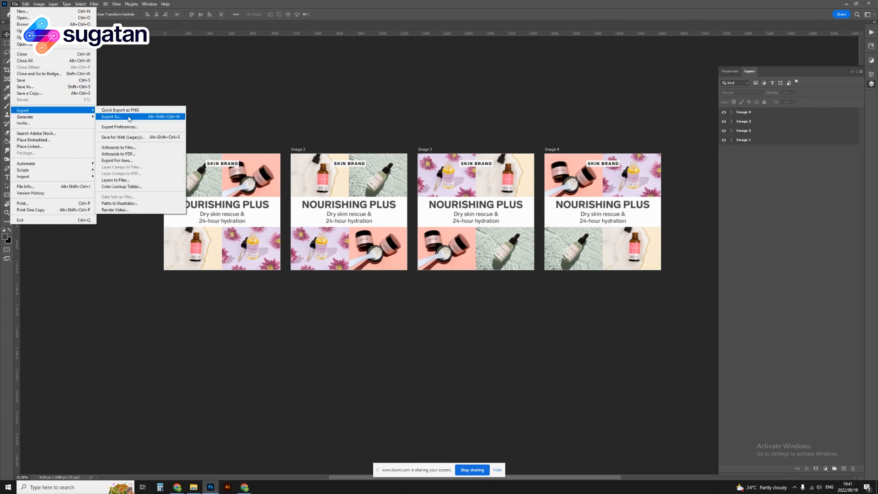
click(351, 137)
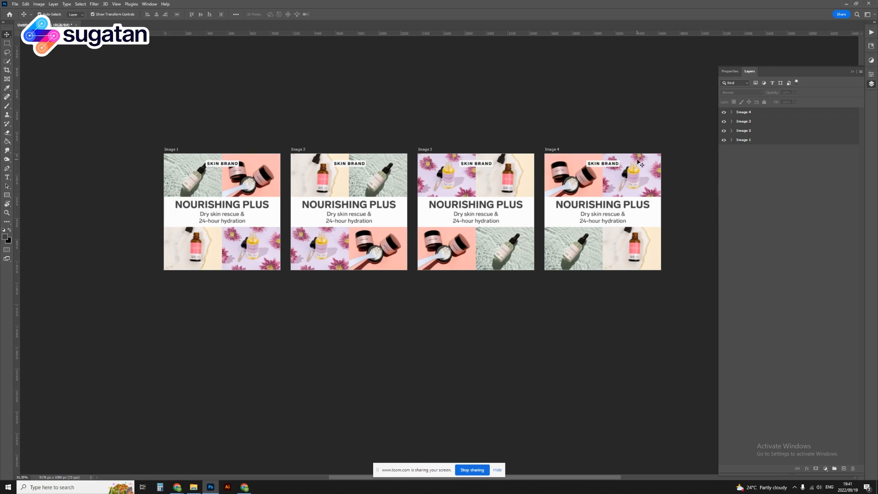
click(766, 144)
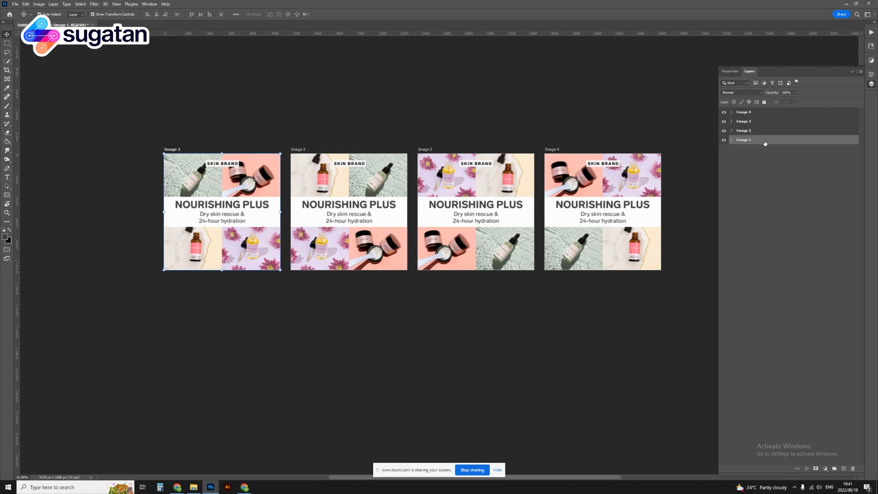
click(645, 130)
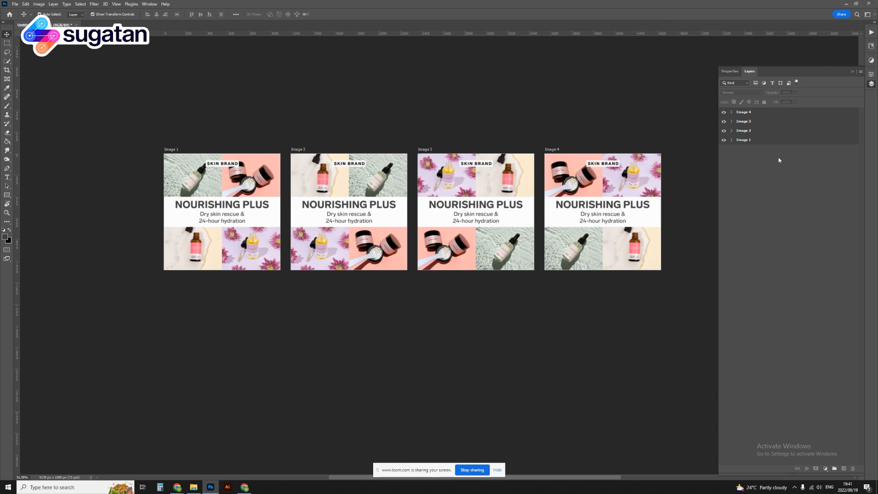
click(14, 4)
mouse_move(82, 110)
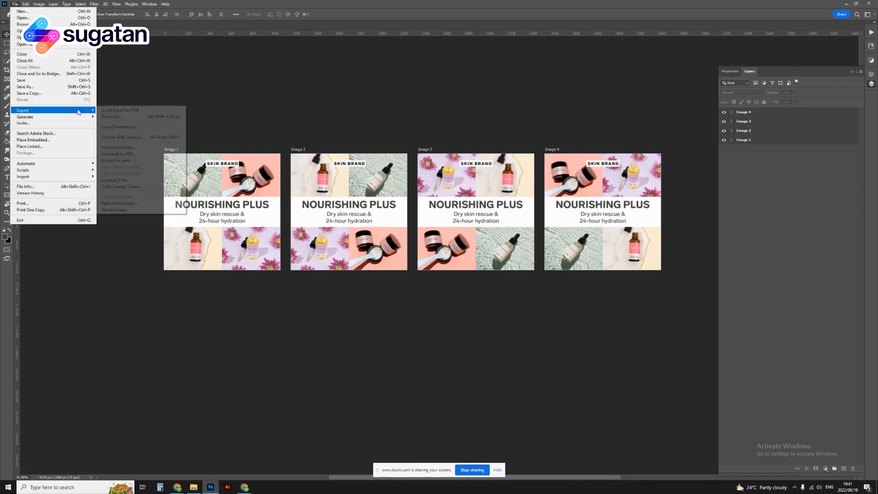
click(288, 90)
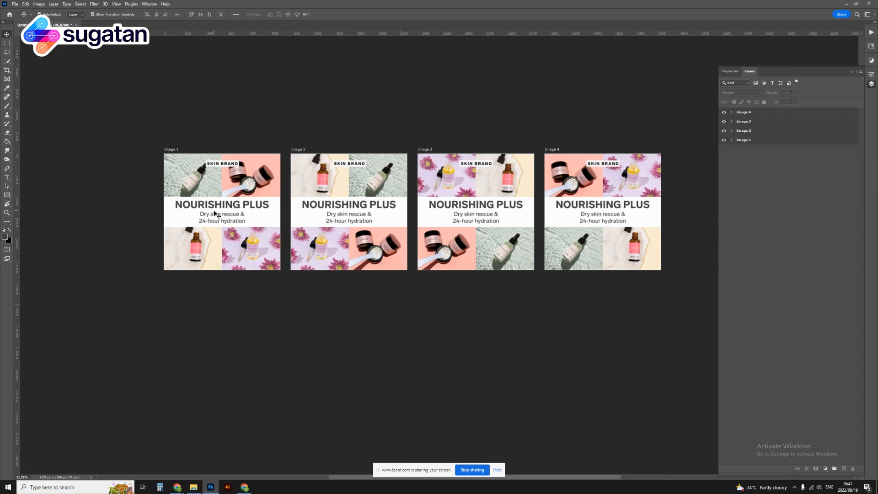
Start exporting only the Image 1 artboard with Export As and set its file format to JPG.
click(760, 141)
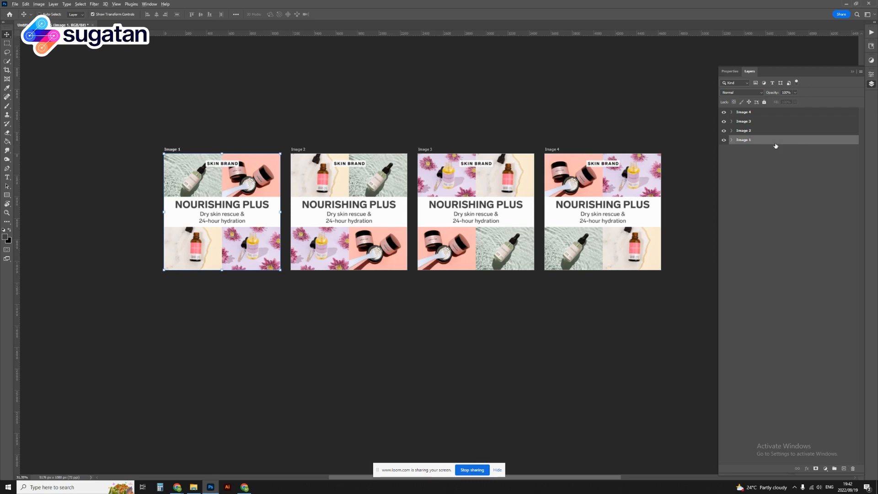
key(ctrl+shift+alt+w)
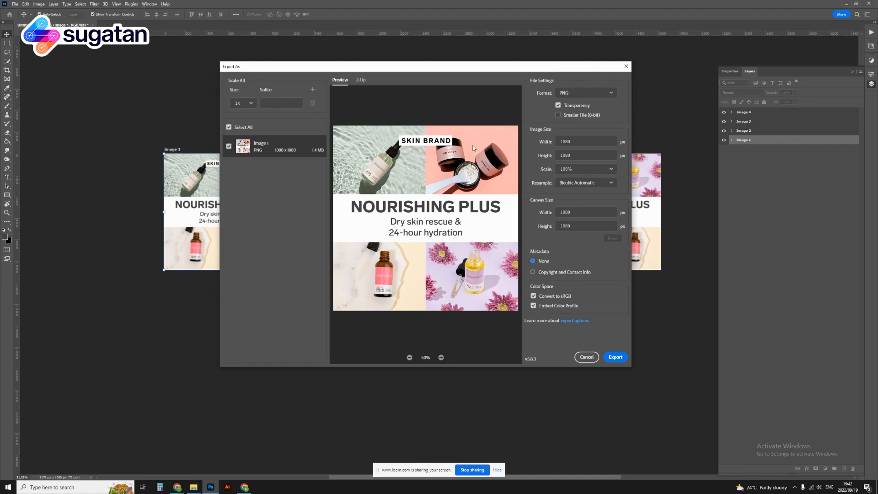
click(597, 93)
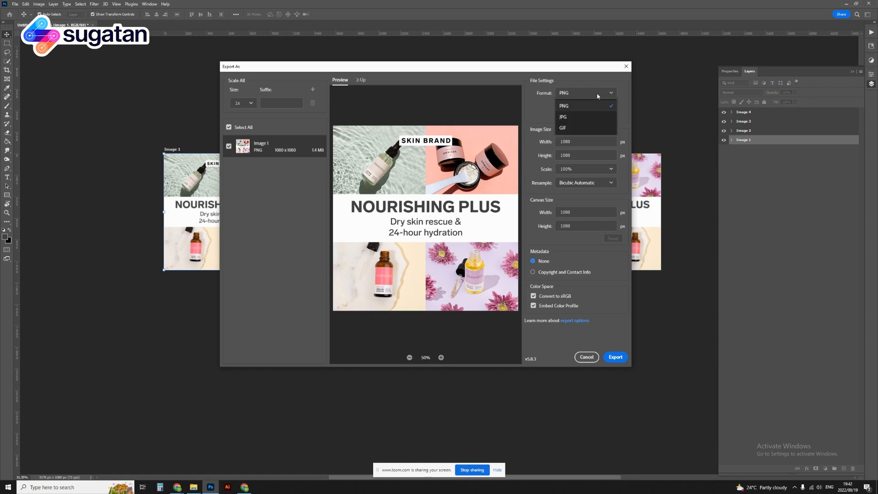
click(598, 93)
click(598, 93)
click(597, 93)
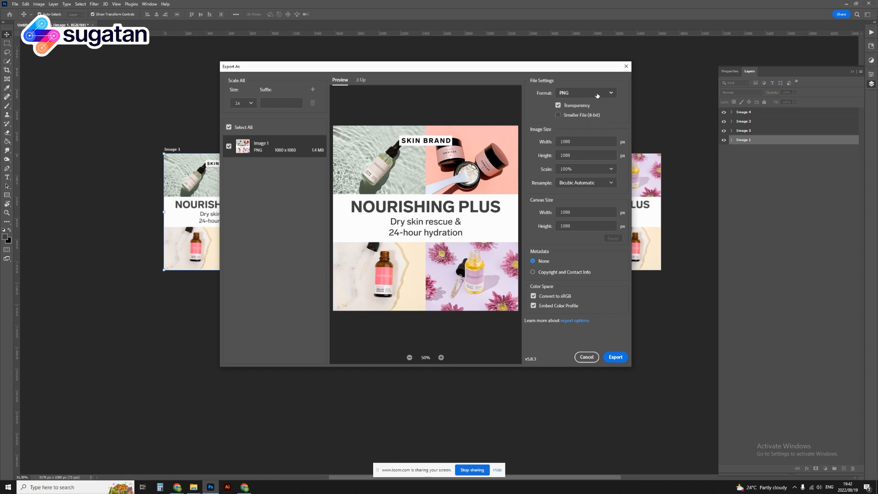
click(597, 94)
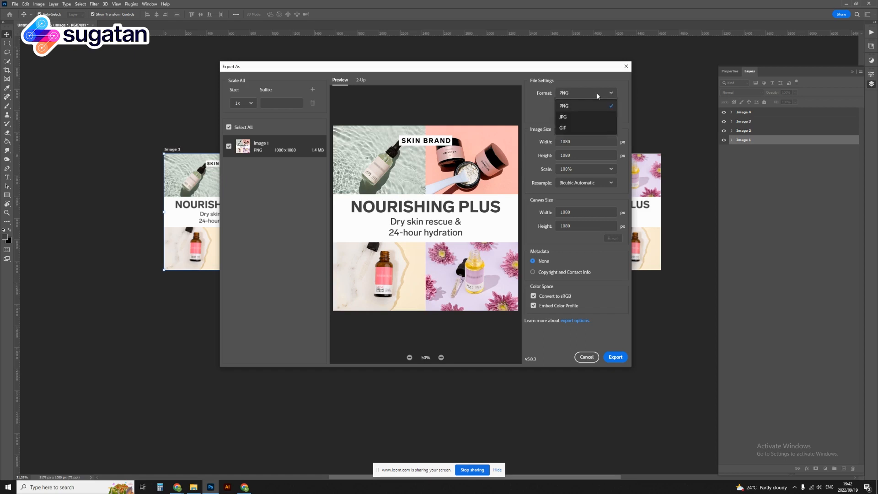
click(583, 120)
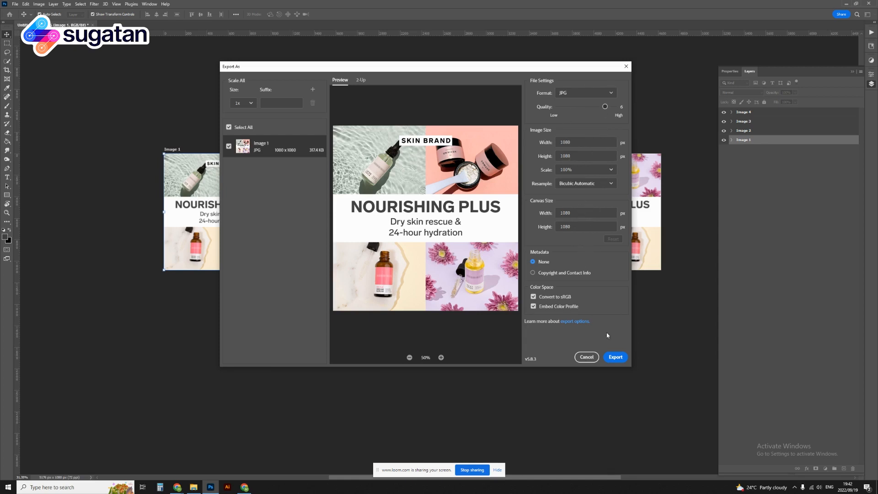
Export the JPG as Image 1 into the YT Design Tut folder on the Desktop and clear the artboard selection.
click(616, 357)
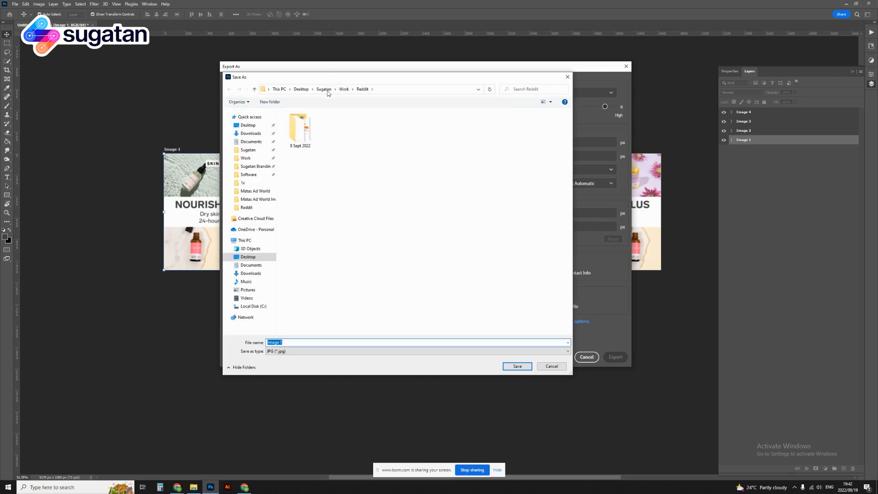
click(298, 91)
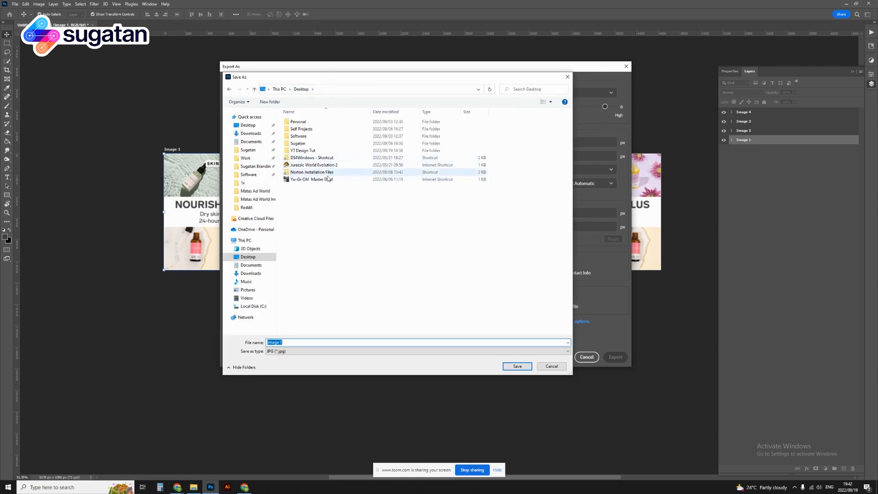
double_click(316, 151)
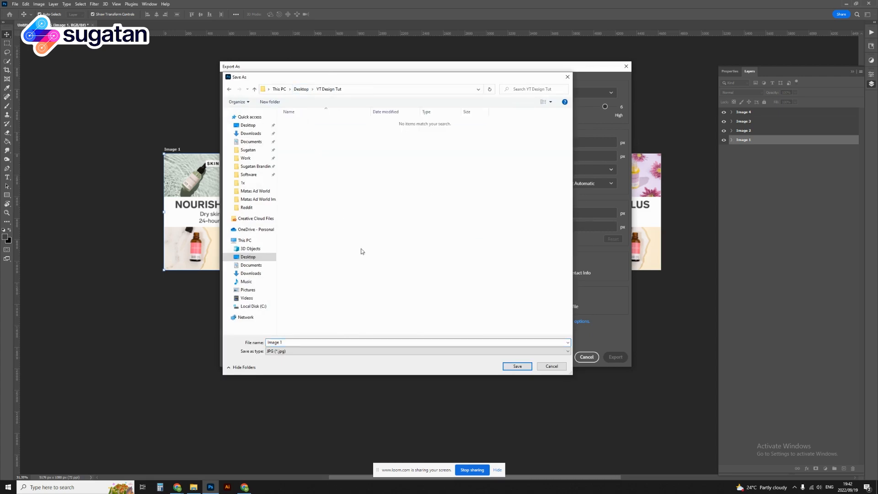
click(518, 366)
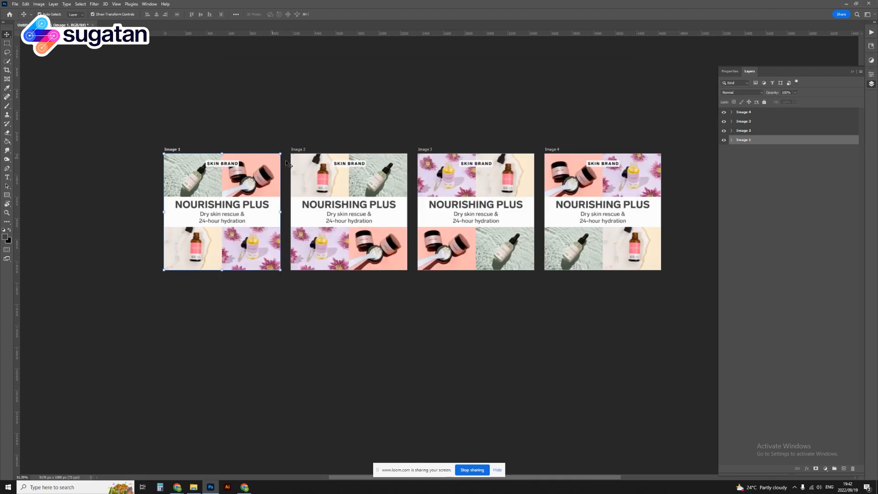
click(384, 138)
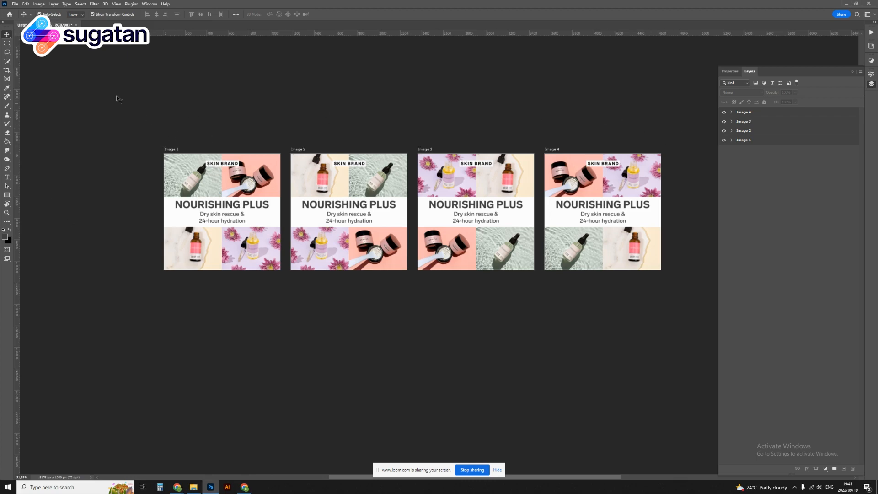
Create a new 1080 × 1080 px document at 72 ppi without artboards and unlock its white background layer.
click(16, 5)
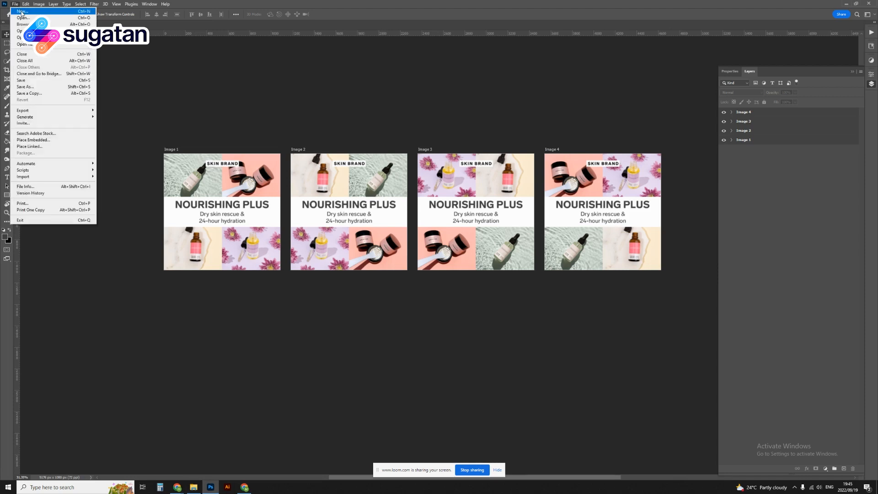
click(45, 12)
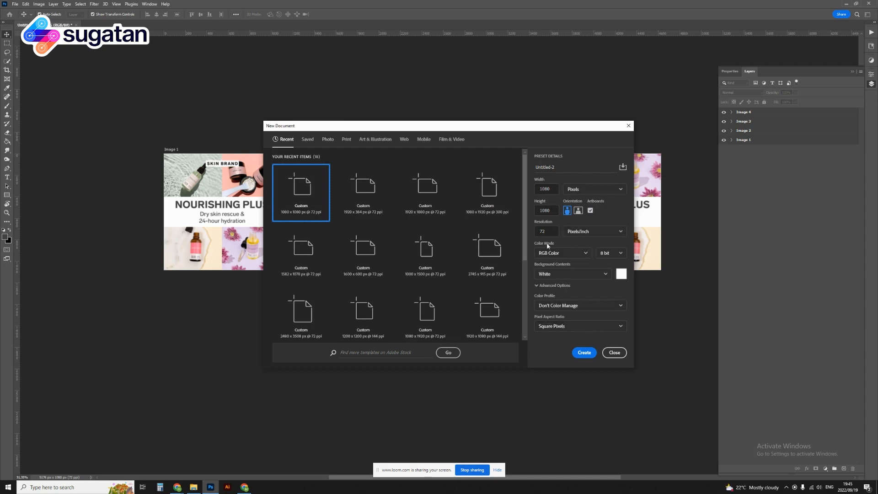
click(590, 211)
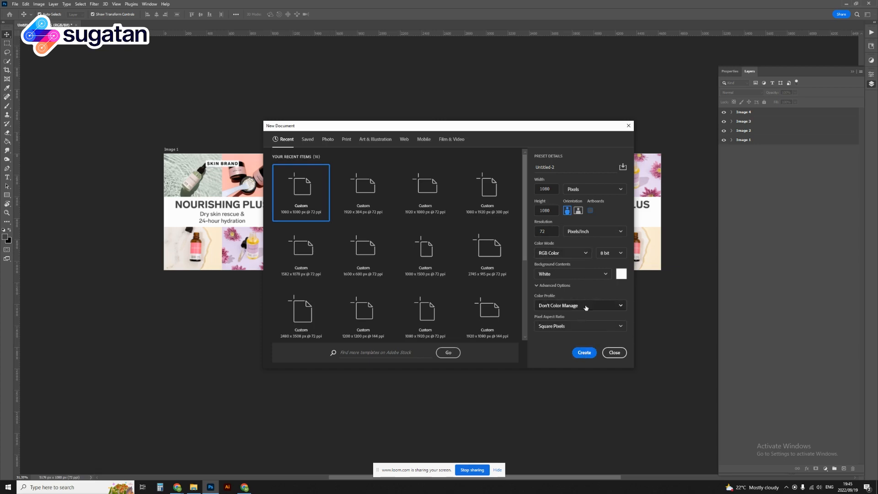
click(585, 353)
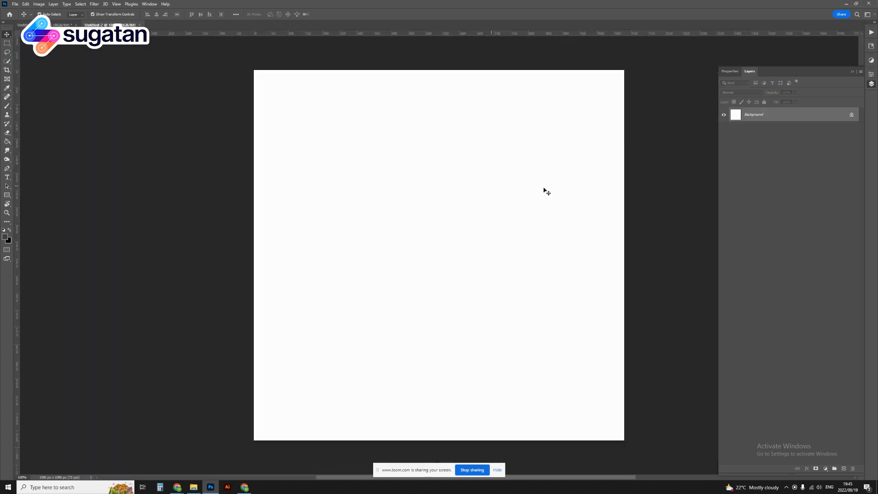
click(852, 116)
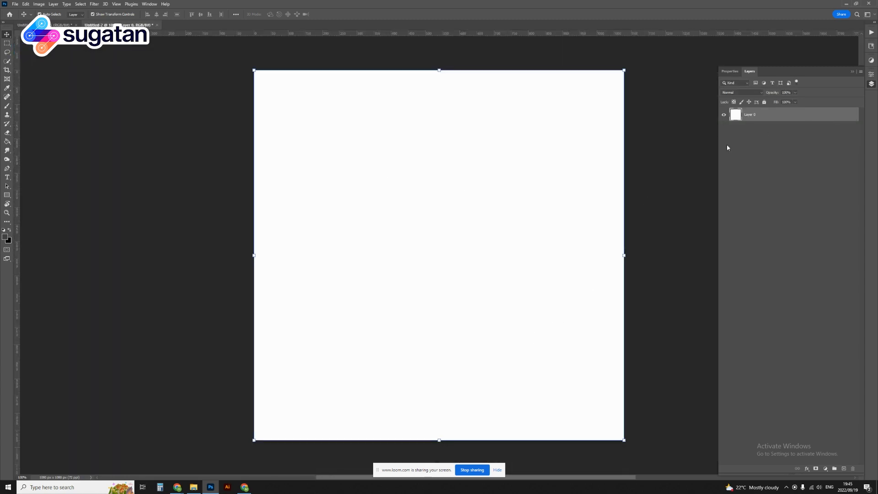
click(768, 150)
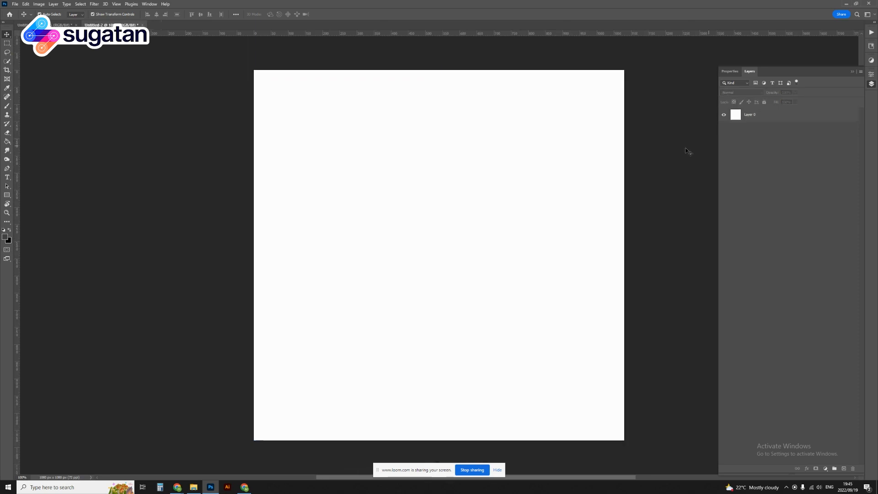
click(507, 148)
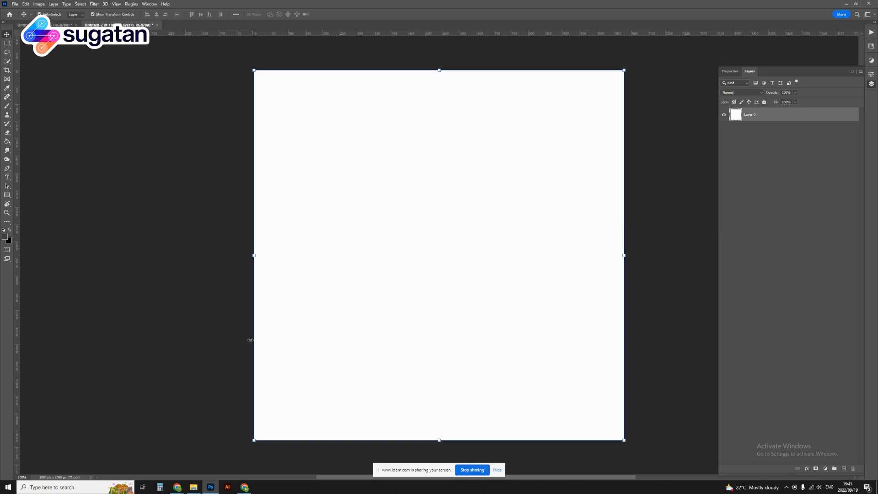
Place the exported Image 1 to Image 4 files from the YT Design Tut folder into the new document at full canvas size.
mouse_move(194, 487)
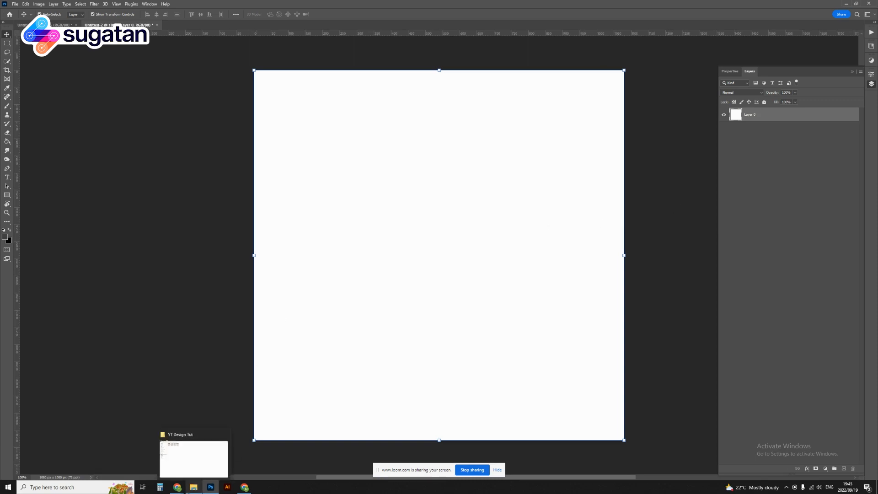
click(194, 457)
click(117, 54)
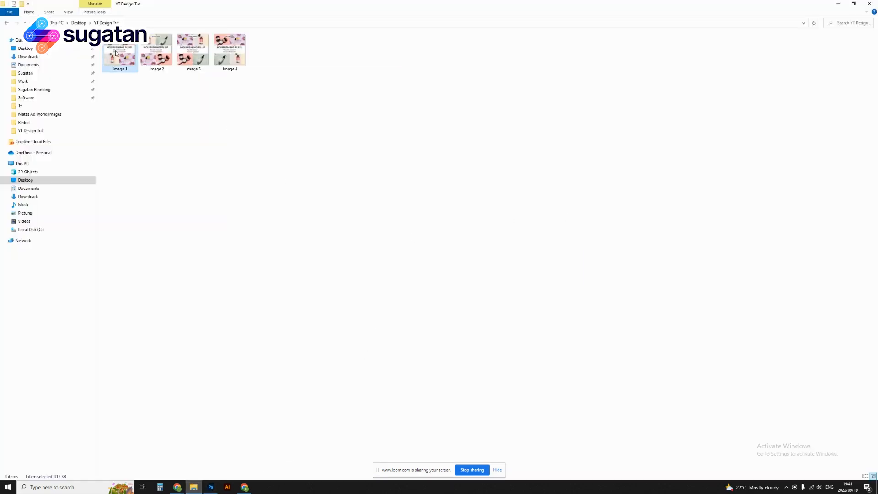
shift+click(230, 52)
drag(224, 63, 430, 258)
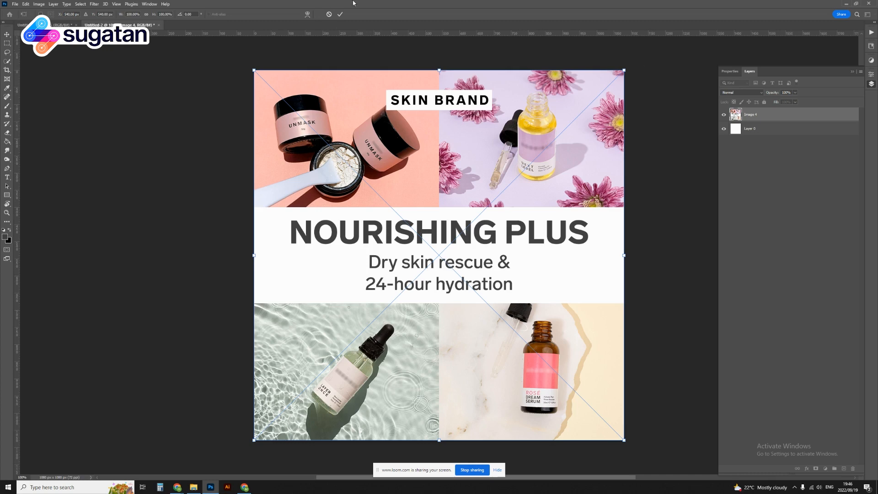
click(340, 14)
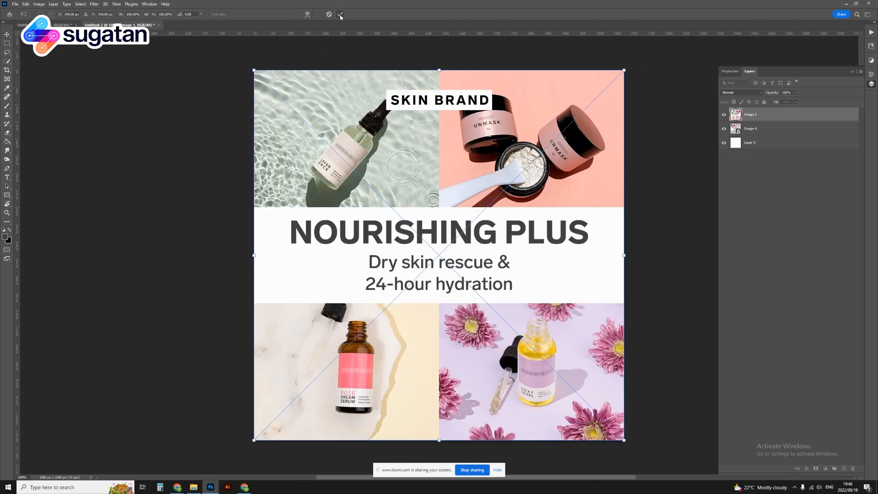
key(ctrl+alt+shift+t)
key(ctrl+alt+shift+t)
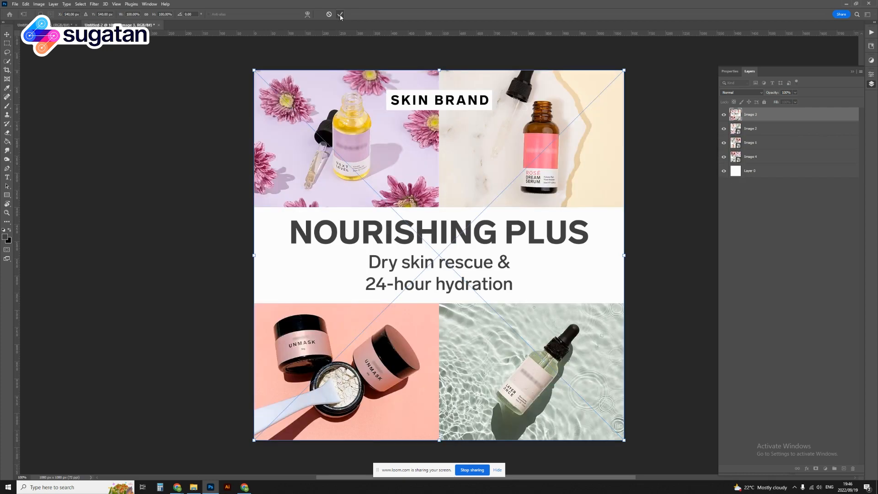
click(340, 14)
click(746, 183)
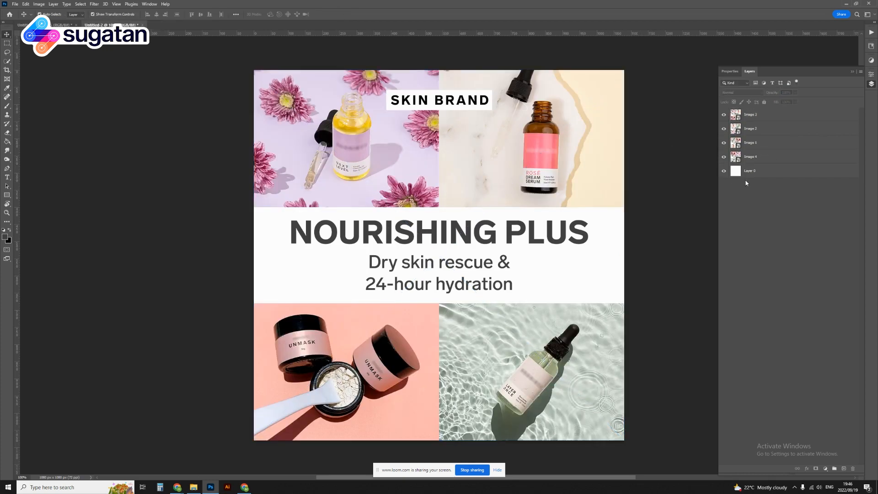
Delete the blank white Layer 0 and hide the Image 3, Image 2 and Image 1 layers, leaving only Image 4 visible.
click(789, 176)
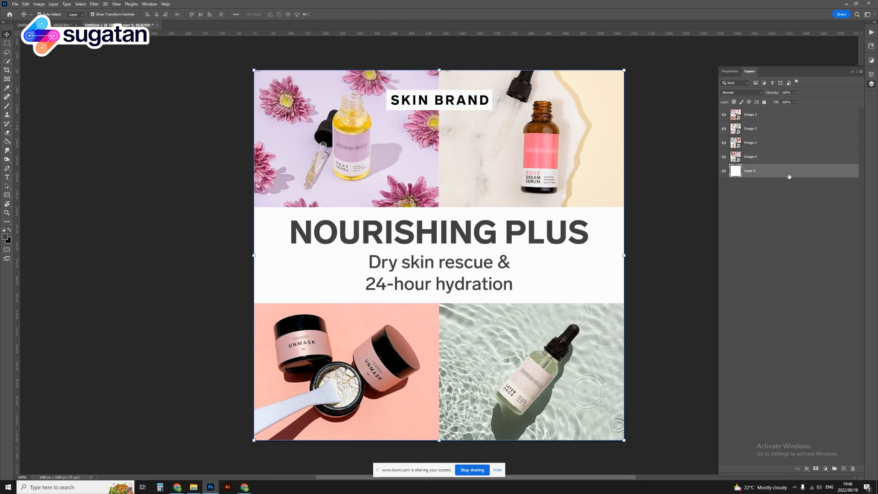
key(Delete)
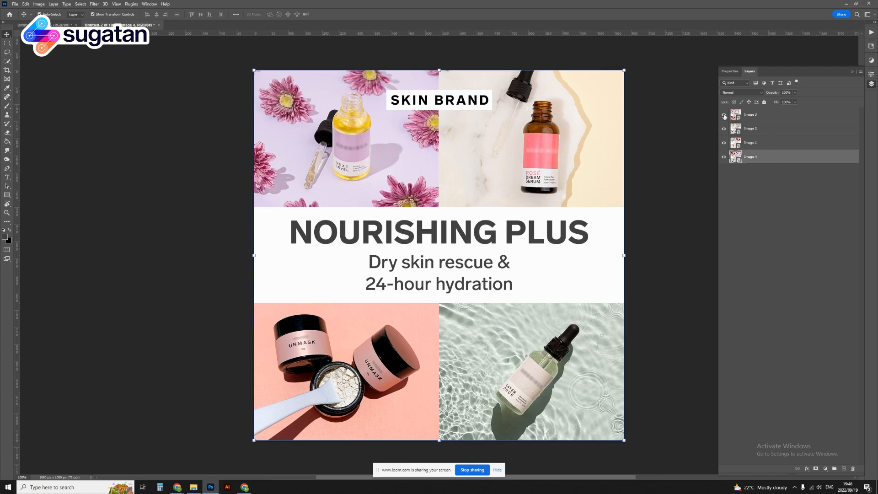
drag(724, 117, 724, 143)
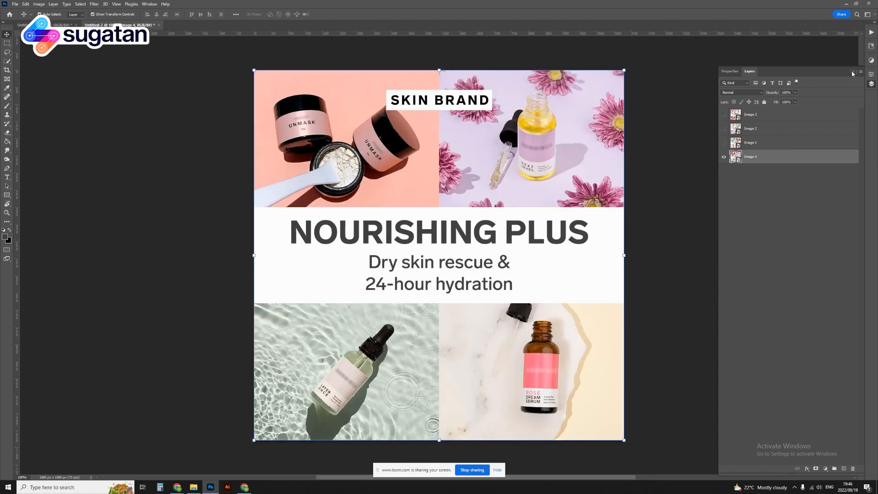
click(852, 71)
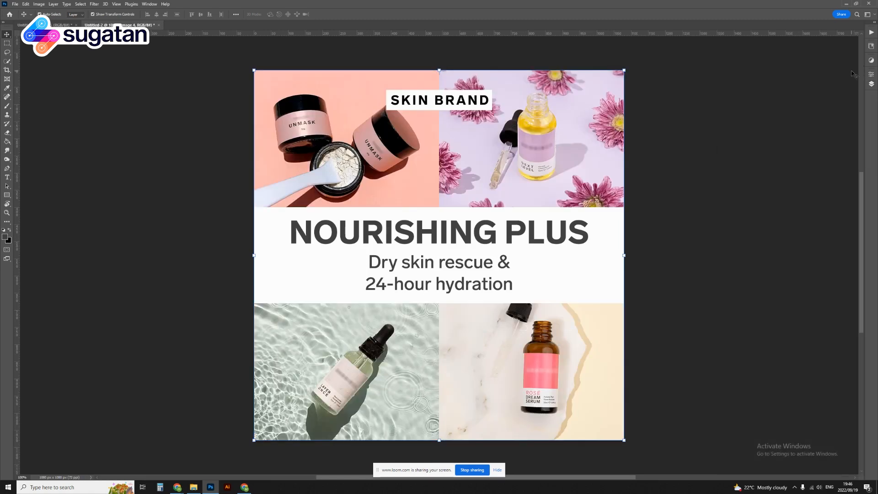
Show the Timeline and create a frame animation with Image 4 as its first frame.
click(153, 6)
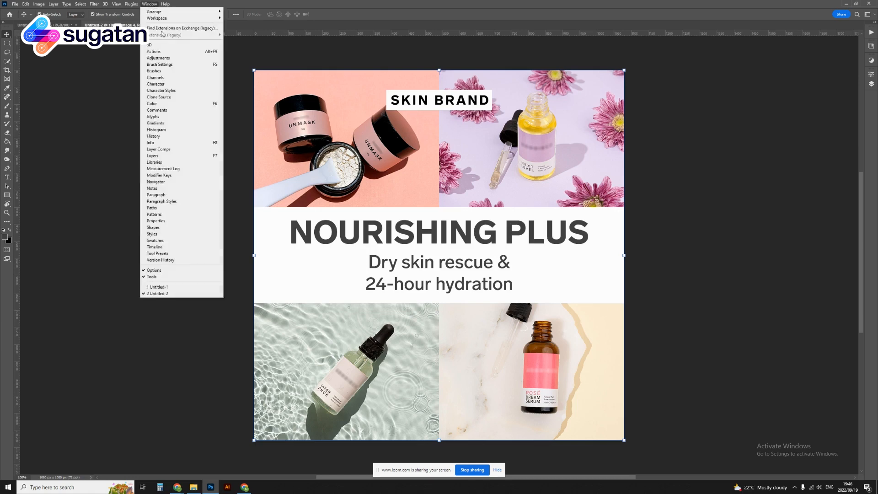
click(188, 248)
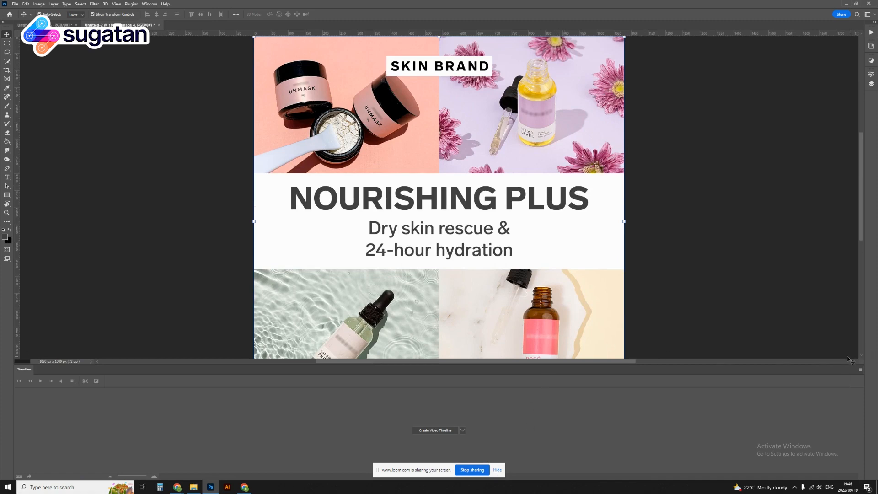
click(463, 431)
click(447, 444)
click(442, 432)
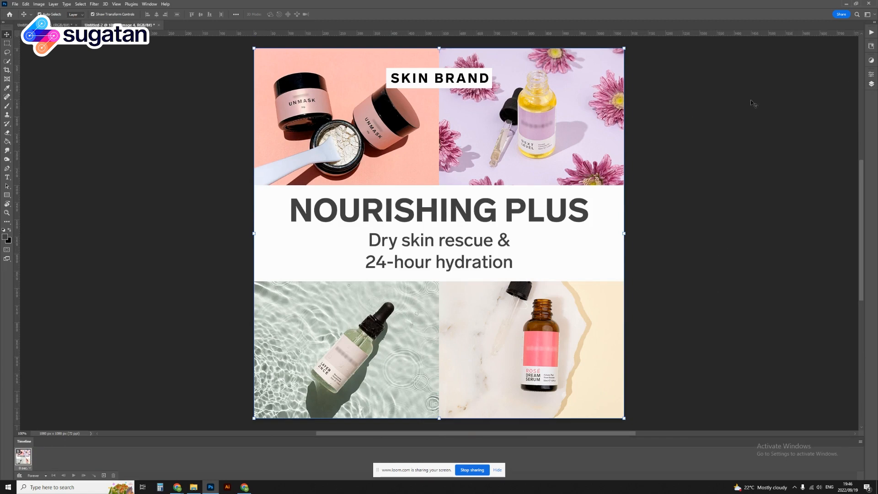
click(872, 84)
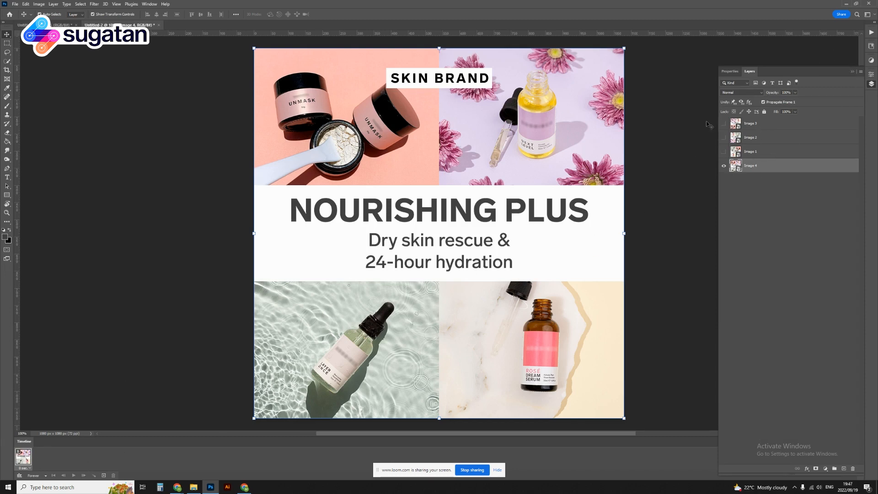
click(852, 71)
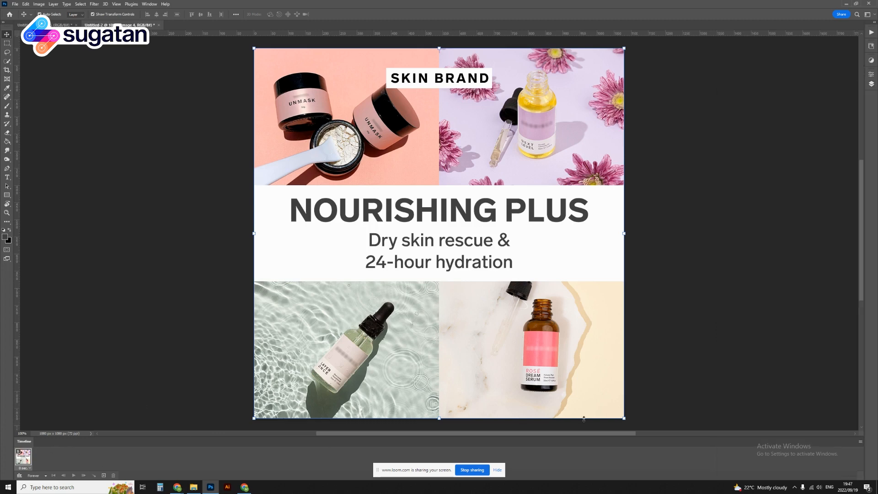
Make animation frames from the four image layers and play the animation to preview it.
click(872, 84)
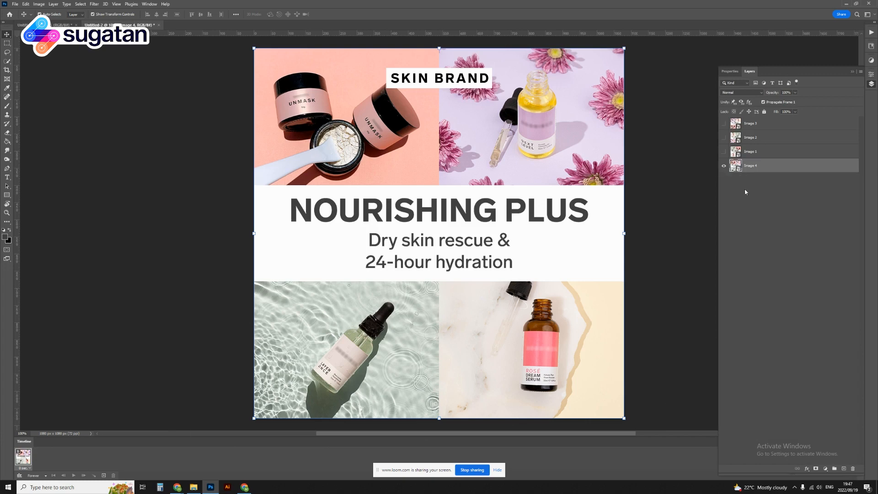
click(853, 72)
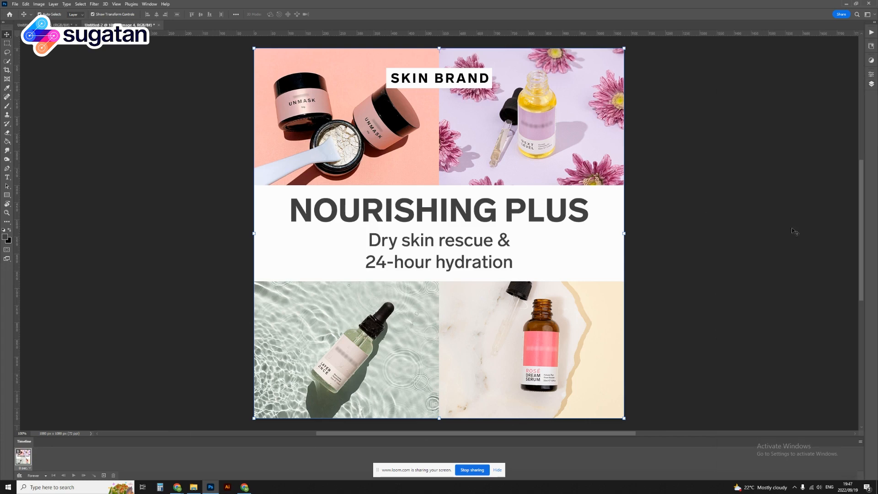
click(860, 443)
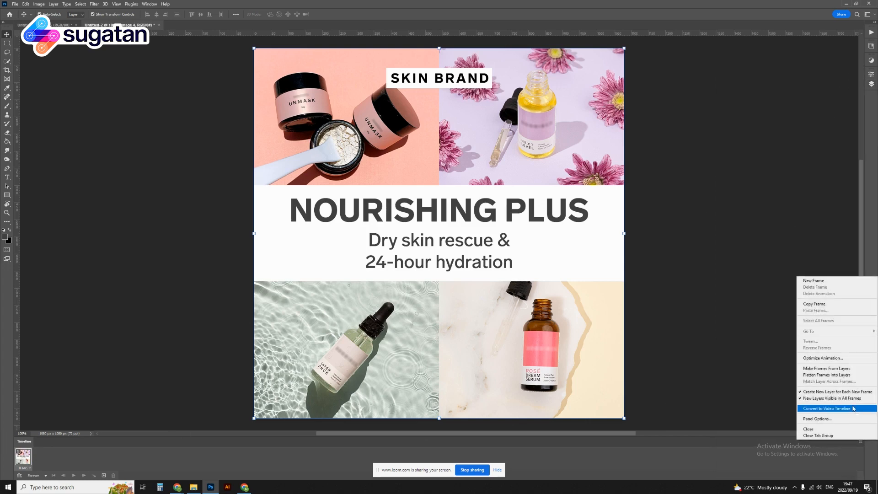
click(839, 372)
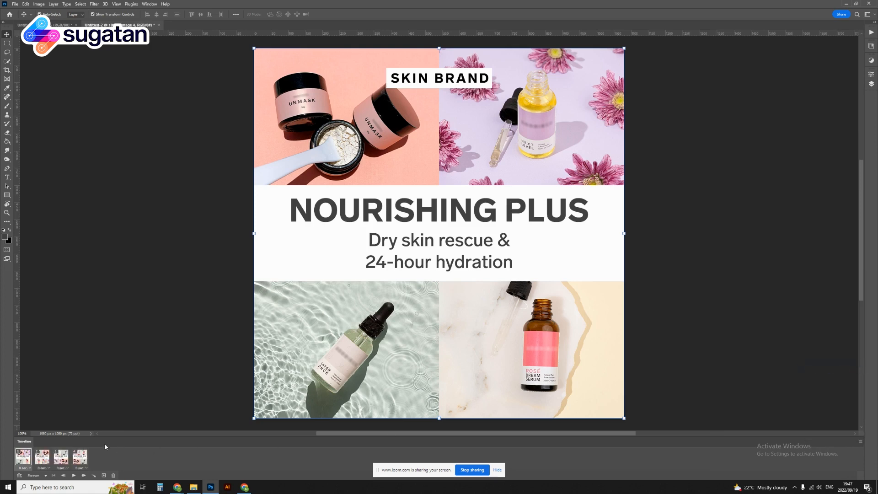
key(space)
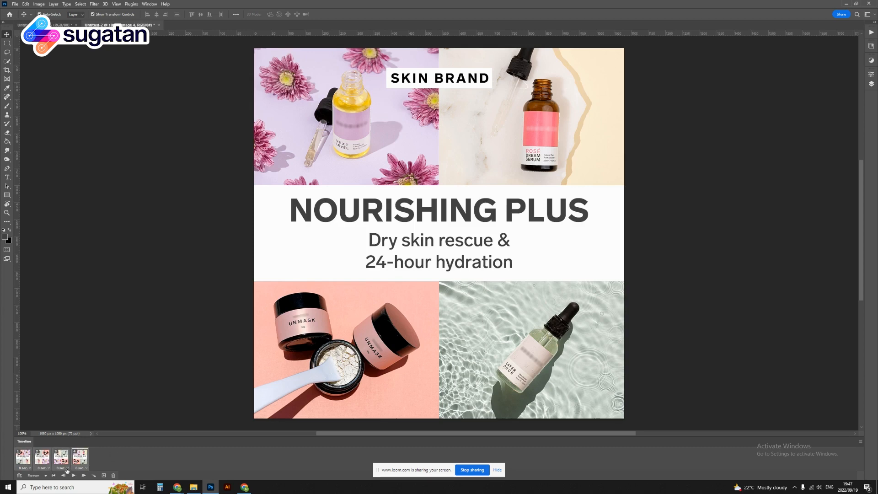
Set a custom delay of 1,5 seconds on all four frames and preview the animation's timing.
click(67, 468)
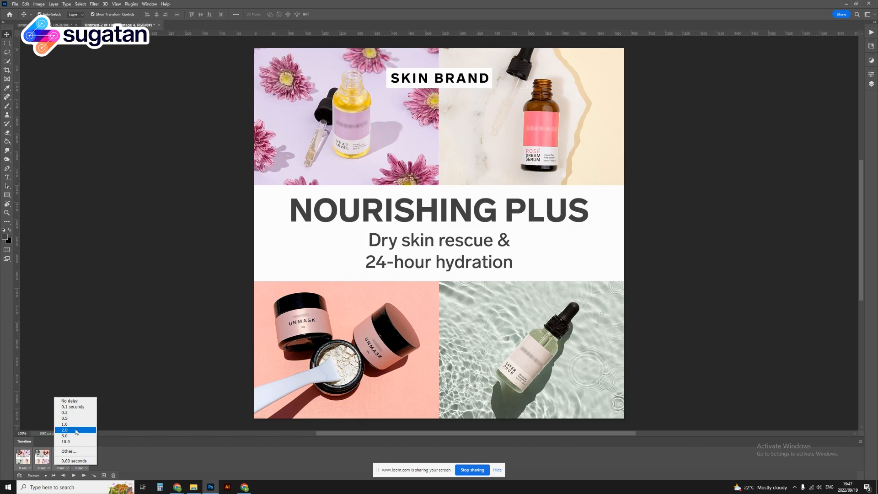
click(68, 452)
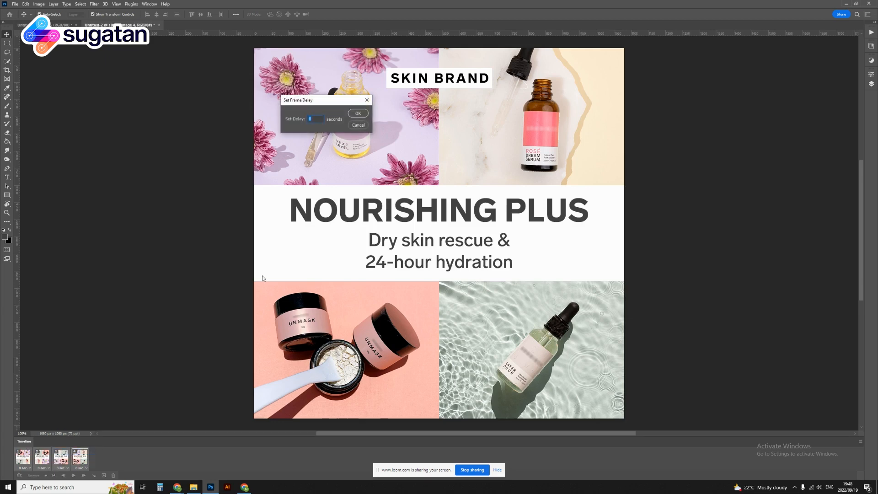
text(1,5)
click(360, 115)
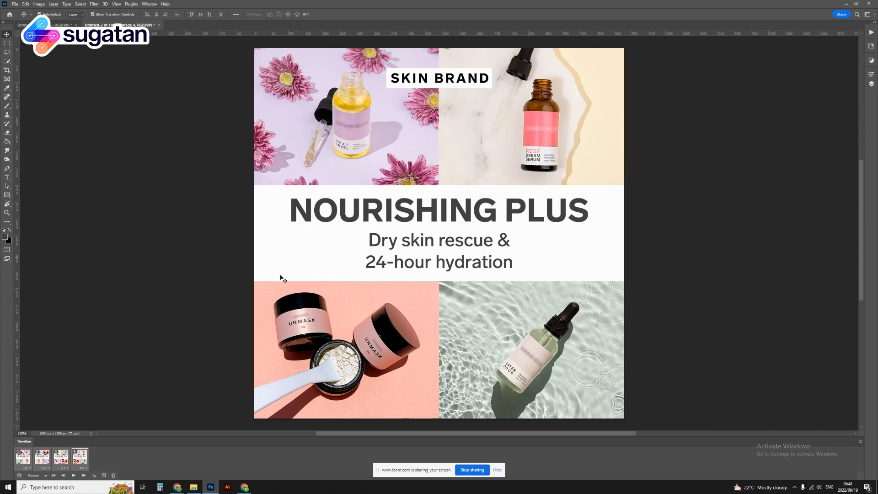
click(74, 476)
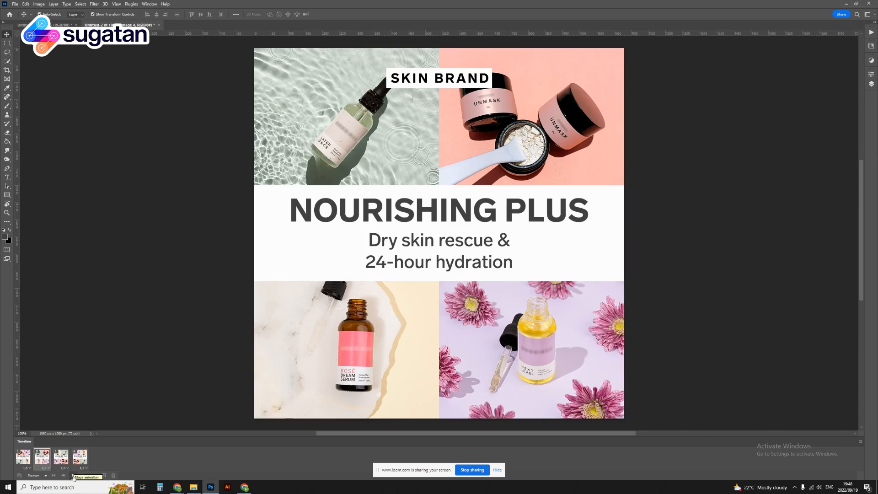
click(74, 476)
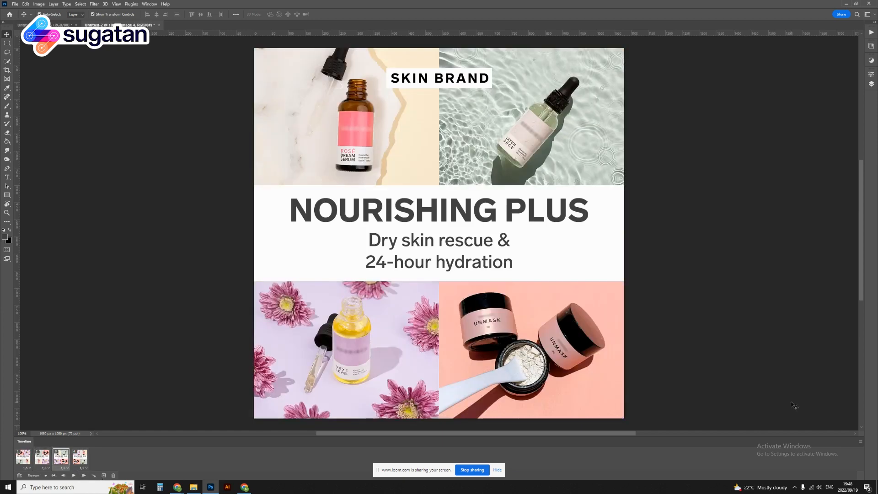
Convert the frame animation to a video timeline, scrub through it and play it back from the start.
click(861, 442)
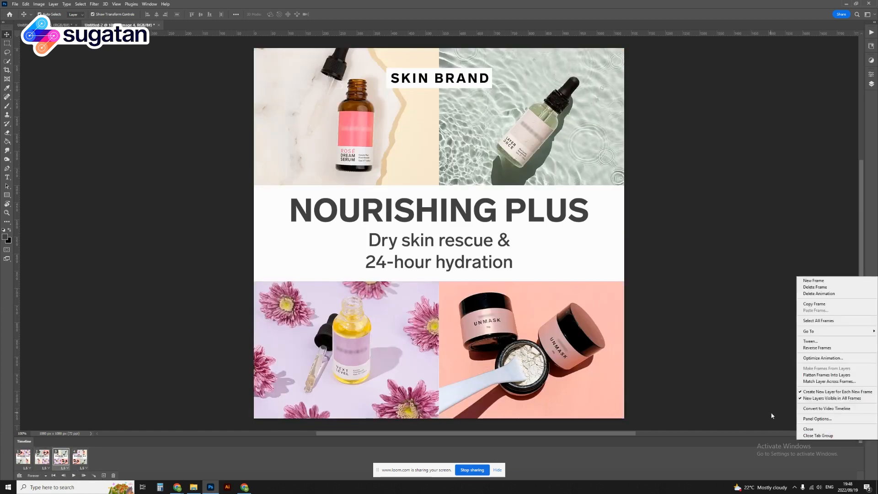
click(830, 412)
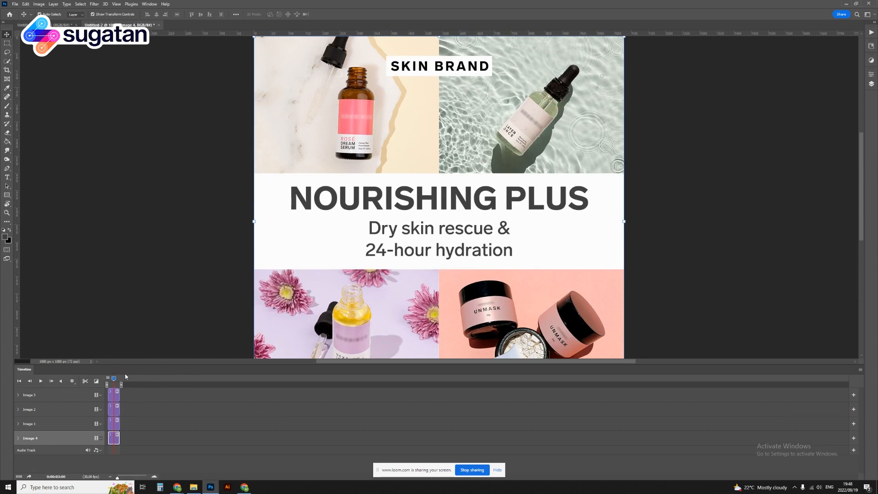
drag(115, 380, 120, 380)
drag(120, 379, 109, 379)
key(space)
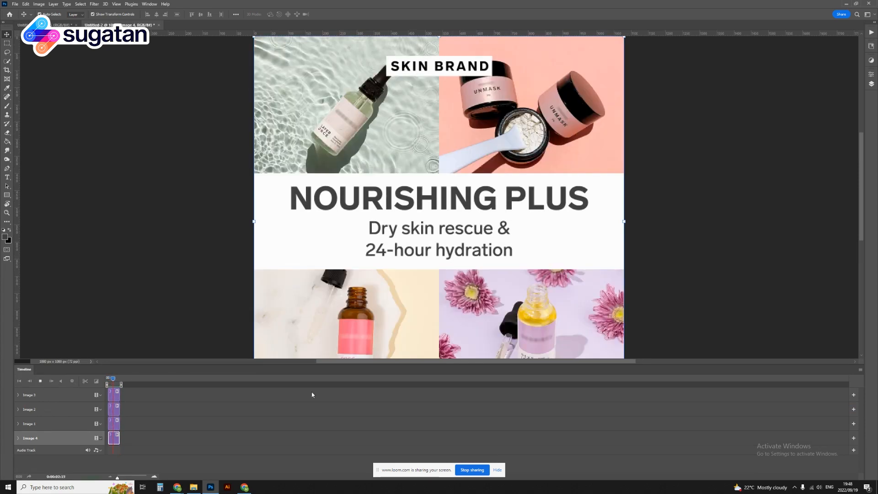
key(space)
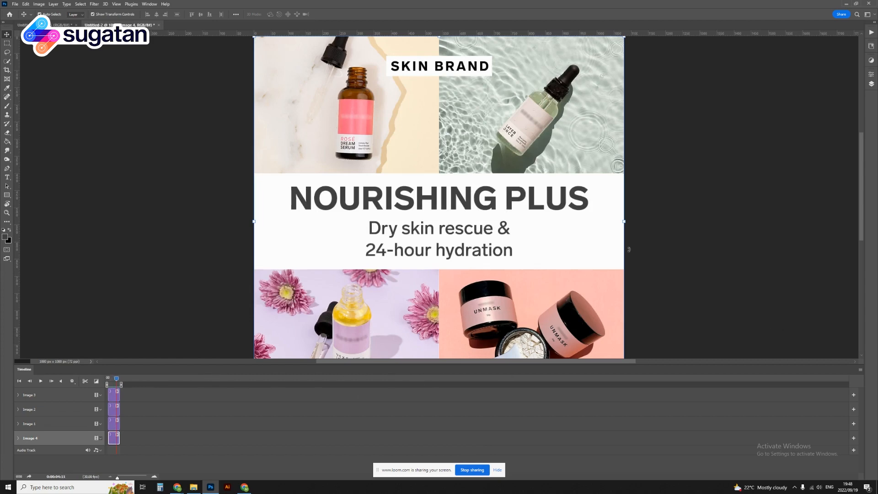
Start Render Video for the timeline and choose the YT Design Tut folder on the Desktop as the destination.
scroll(627, 250, down, 4)
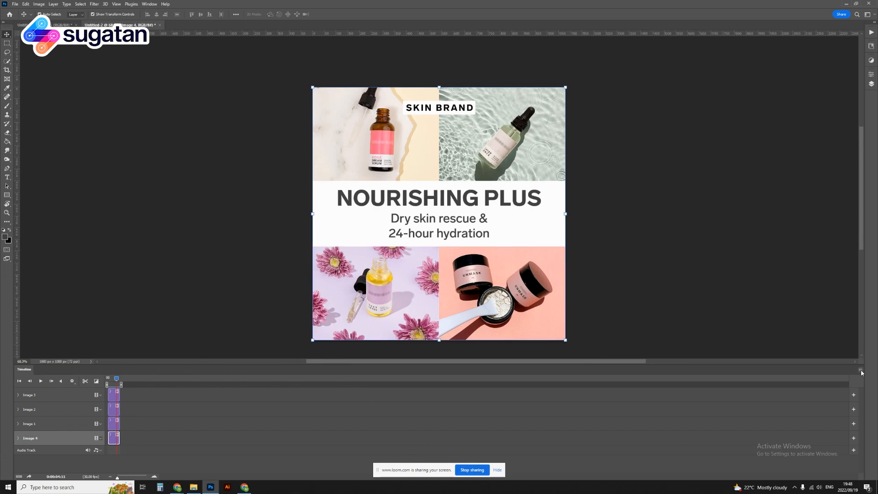
click(861, 370)
click(838, 348)
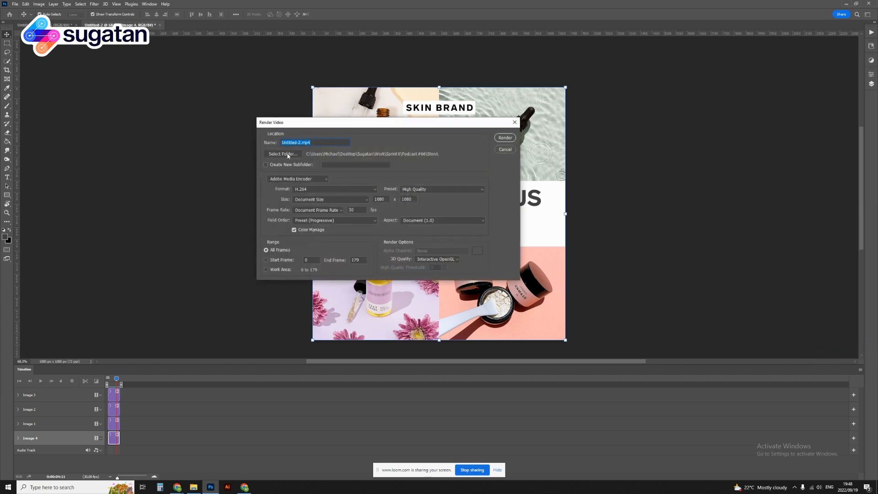
click(288, 156)
click(338, 146)
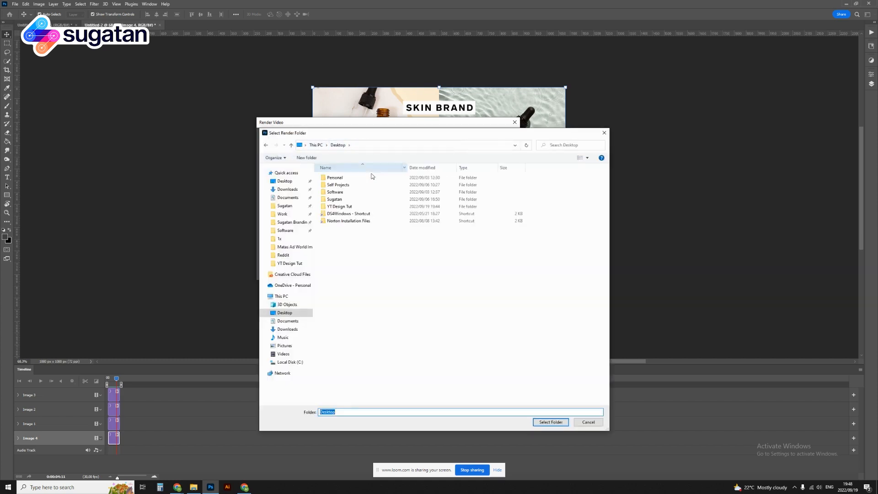
double_click(355, 209)
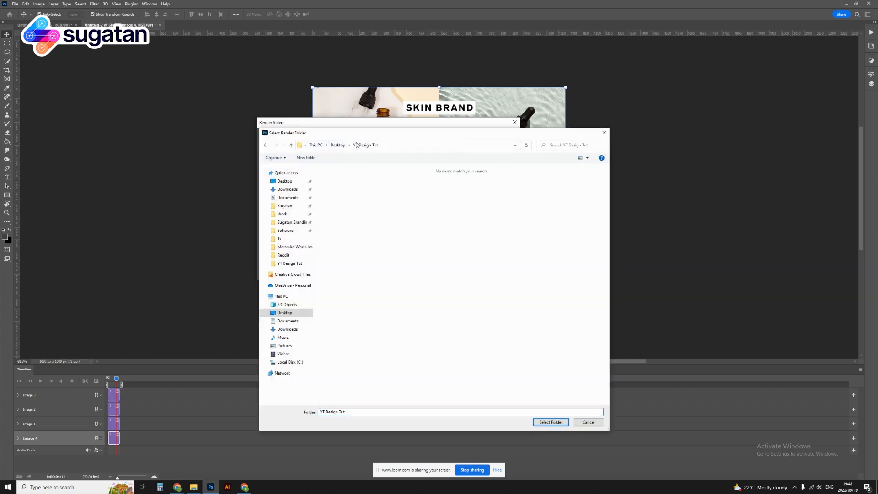
click(551, 422)
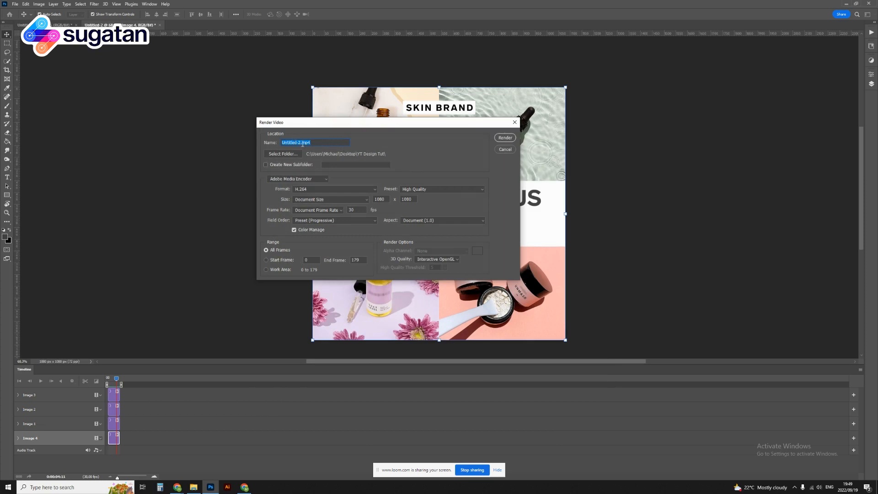
Name the video Design Tut.mp4 and render it in H.264 with the High Quality preset at 1080 × 1080.
click(300, 143)
drag(300, 142, 283, 143)
text(Design Tut)
click(435, 190)
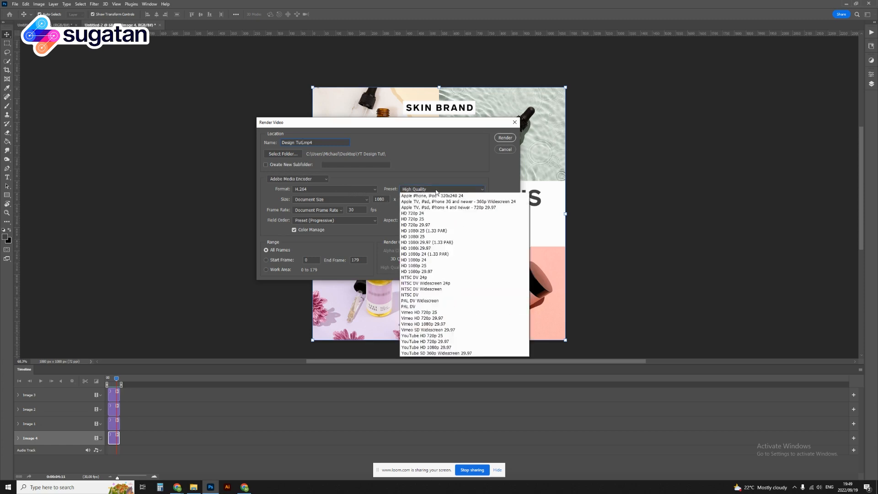
click(435, 189)
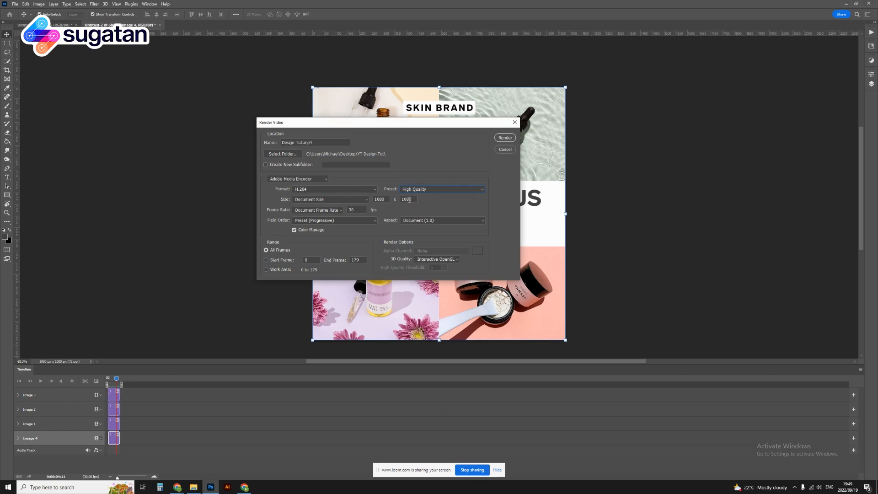
drag(425, 127, 750, 131)
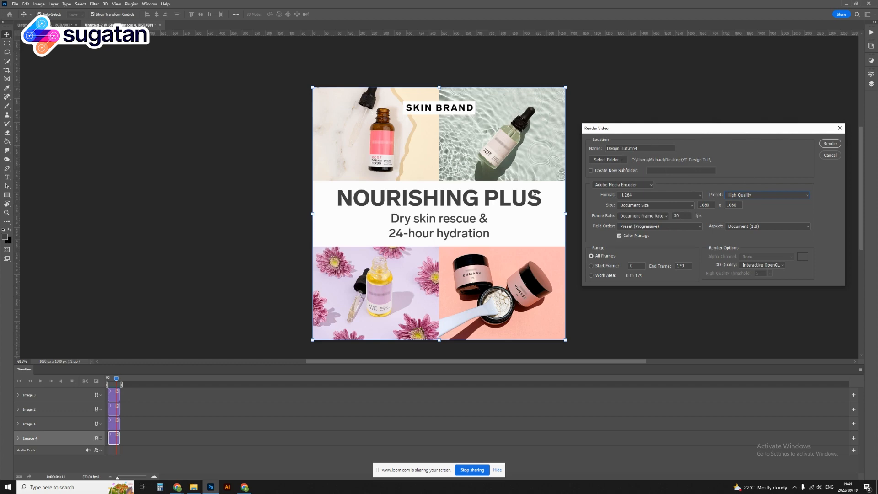
click(829, 144)
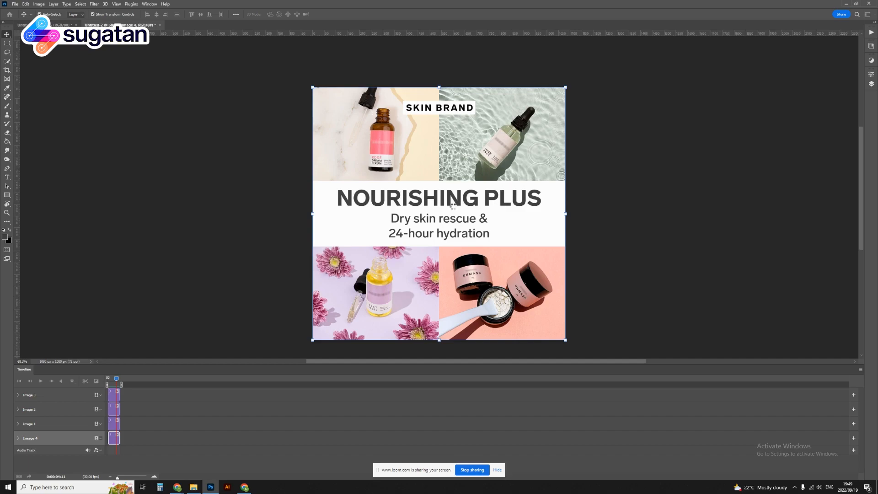